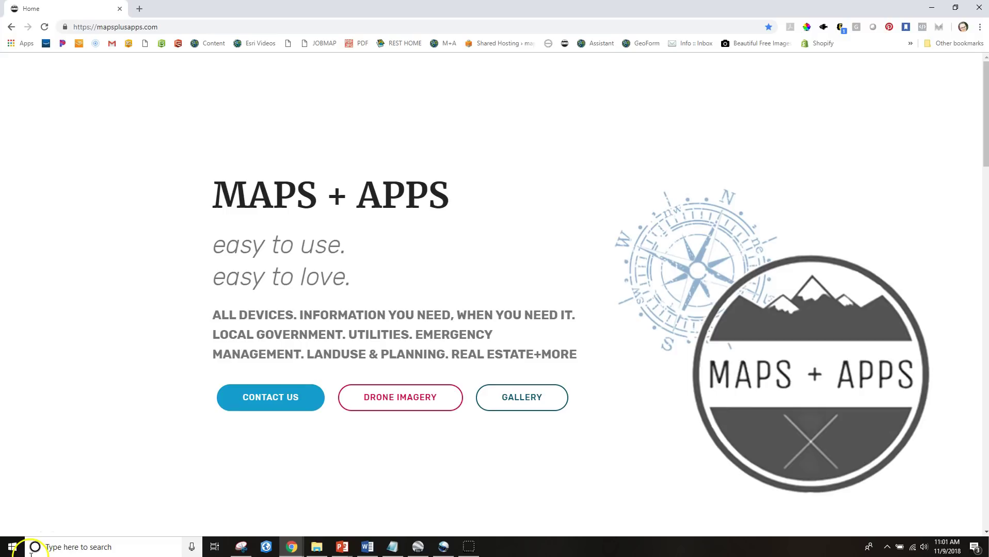
Open the Public Health gallery from the MAPS + APPS home page and look over its applications
{"action": "left_click", "coordinate": [13, 547]}
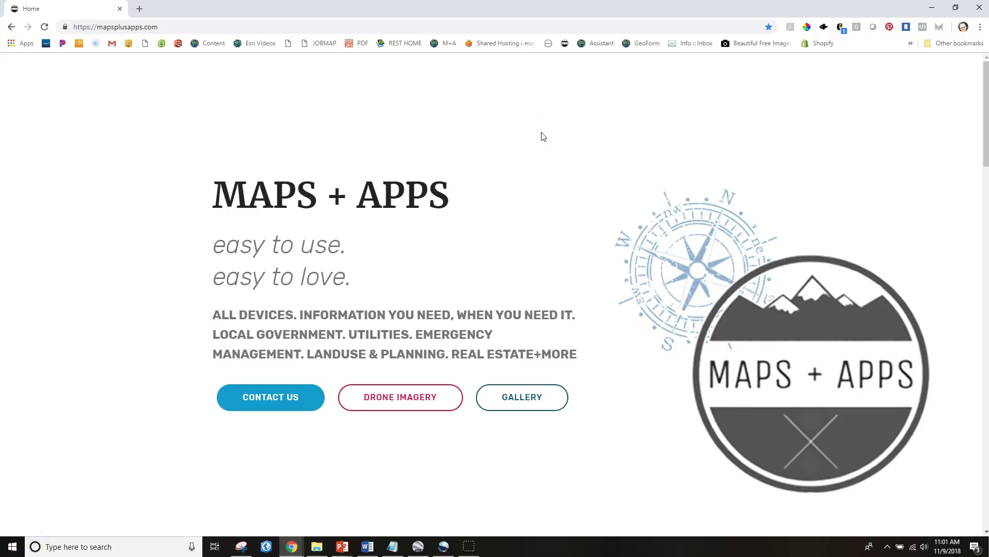
{"action": "scroll", "coordinate": [542, 136], "scroll_direction": "down", "scroll_amount": 10}
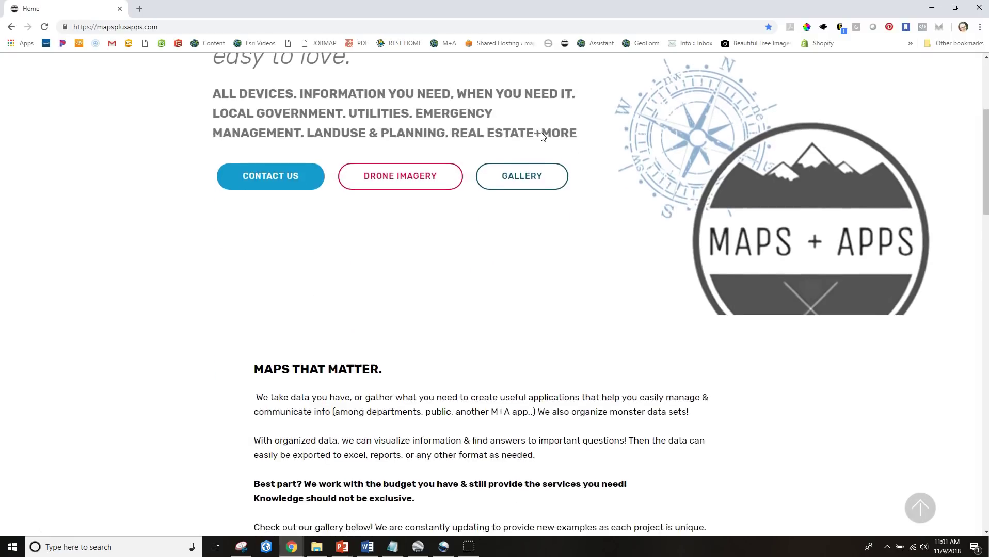
{"action": "scroll", "coordinate": [542, 136], "scroll_direction": "down", "scroll_amount": 3}
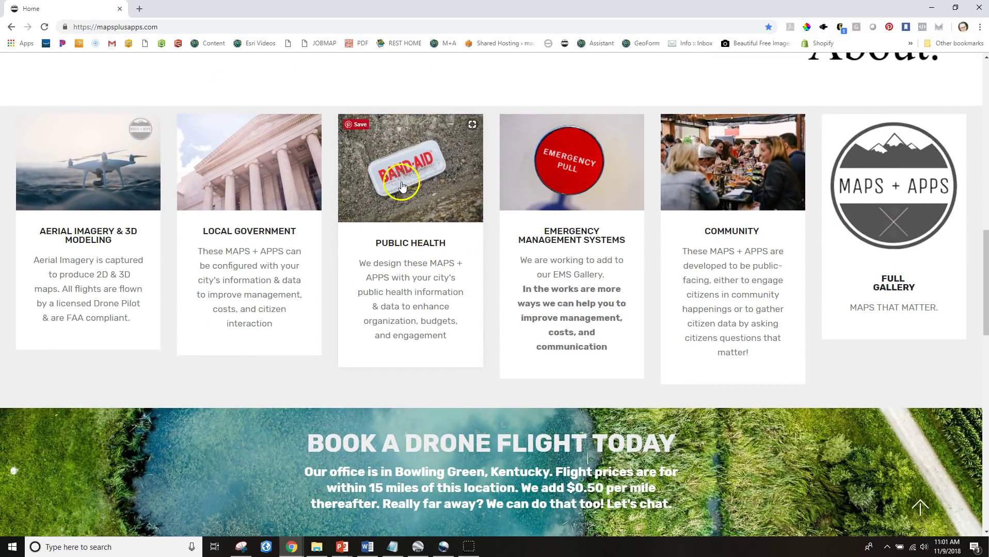
{"action": "left_click", "coordinate": [416, 207]}
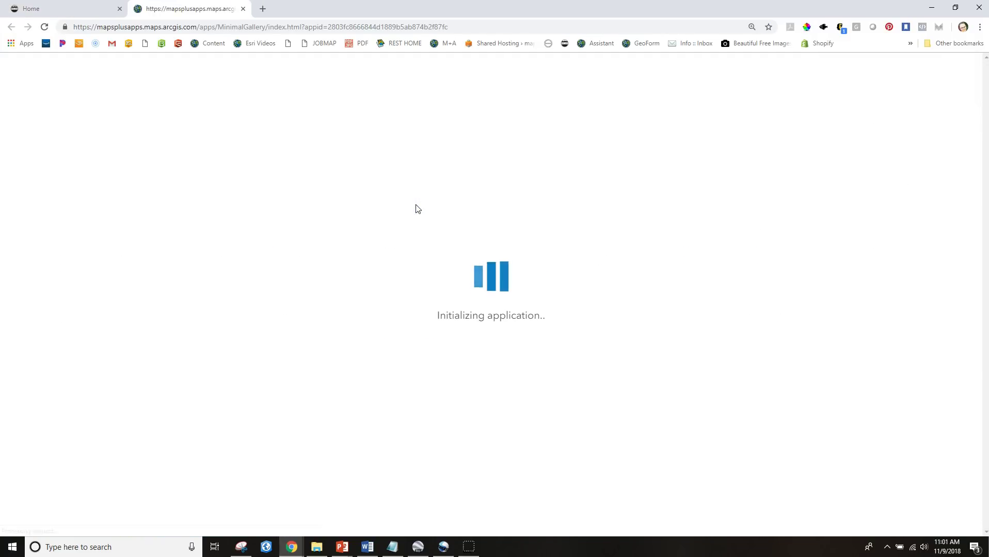
{"action": "scroll", "coordinate": [462, 217], "scroll_direction": "down", "scroll_amount": 2}
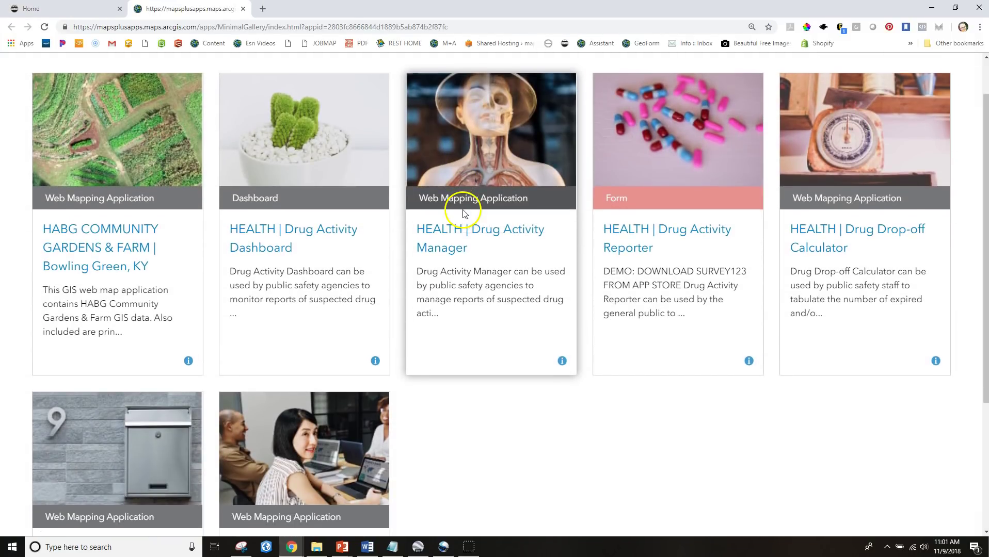
{"action": "scroll", "coordinate": [494, 202], "scroll_direction": "up", "scroll_amount": 1}
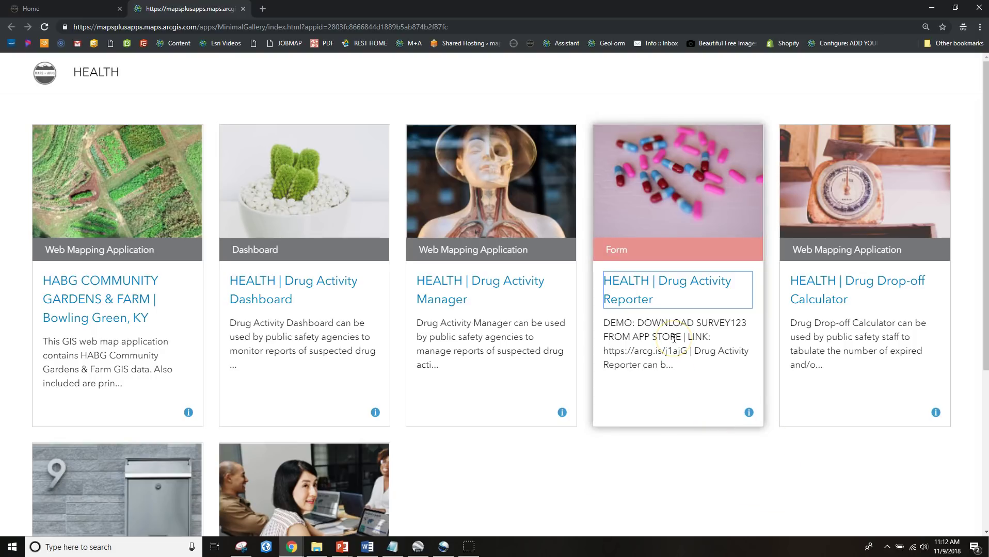
Open the Drug Activity Reporter item page from the gallery and launch its linked survey in the browser
{"action": "left_click", "coordinate": [708, 336]}
{"action": "left_click", "coordinate": [677, 293]}
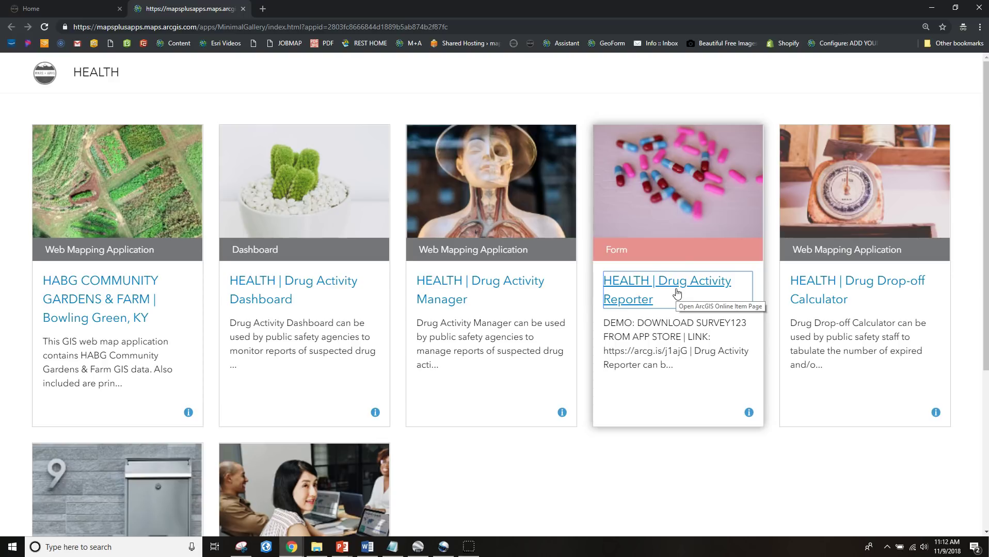
{"action": "left_click", "coordinate": [676, 292]}
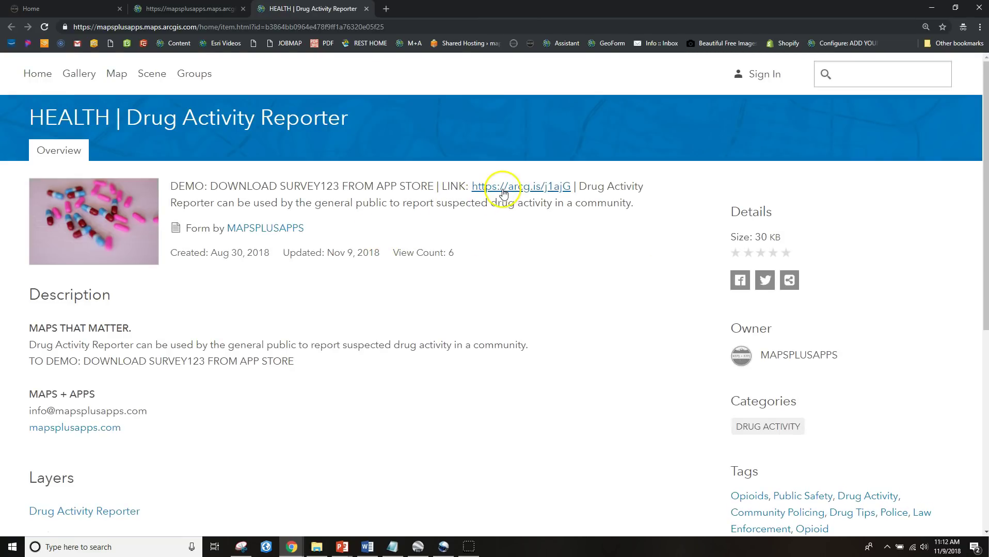
{"action": "left_click", "coordinate": [498, 191]}
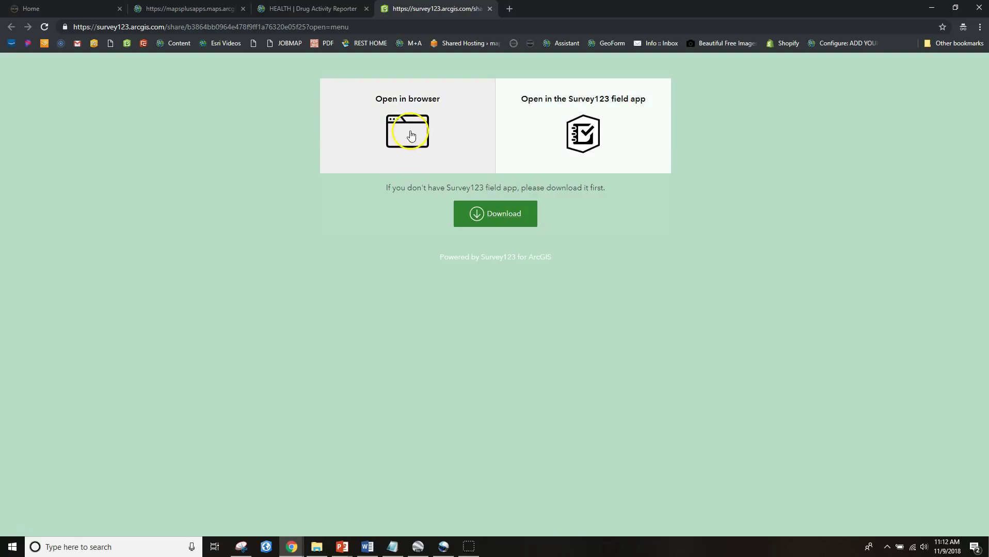
{"action": "left_click", "coordinate": [411, 136]}
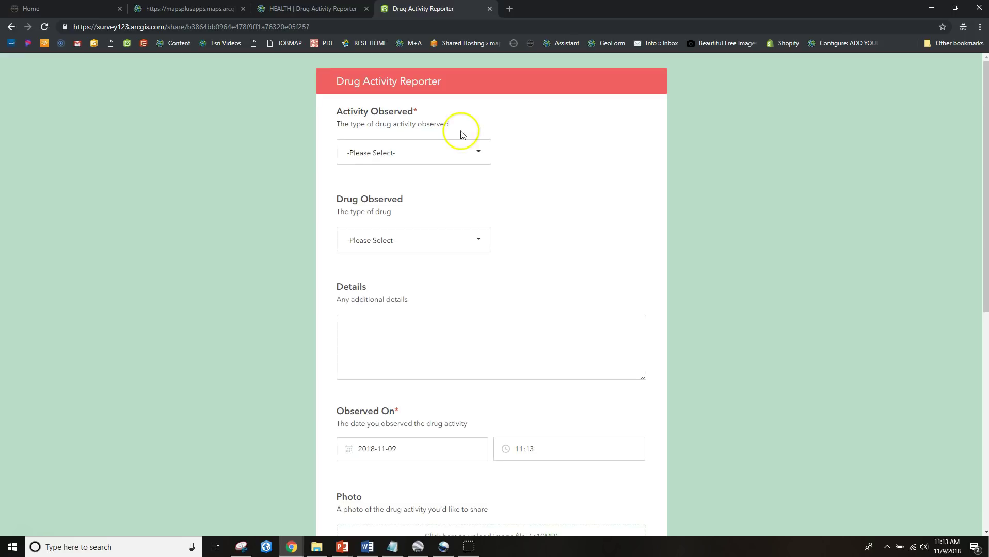
Set the observed activity to Drug Sale and the observed drug to Codeine in the survey
{"action": "left_click", "coordinate": [468, 153]}
{"action": "left_click", "coordinate": [440, 182]}
{"action": "scroll", "coordinate": [424, 205], "scroll_direction": "down", "scroll_amount": 2}
{"action": "scroll", "coordinate": [424, 205], "scroll_direction": "up", "scroll_amount": 2}
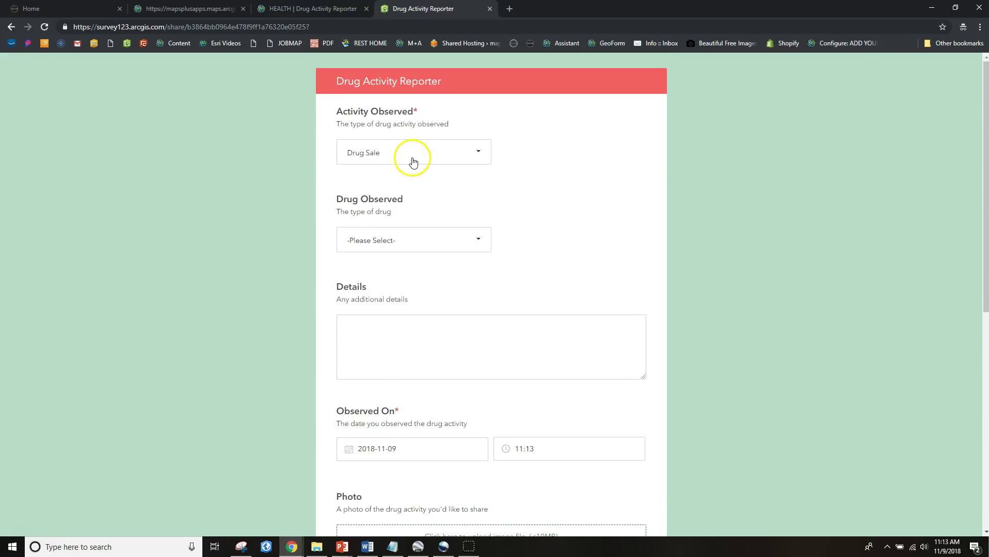
{"action": "scroll", "coordinate": [412, 161], "scroll_direction": "down", "scroll_amount": 2}
{"action": "left_click", "coordinate": [418, 138]}
{"action": "left_click", "coordinate": [416, 163]}
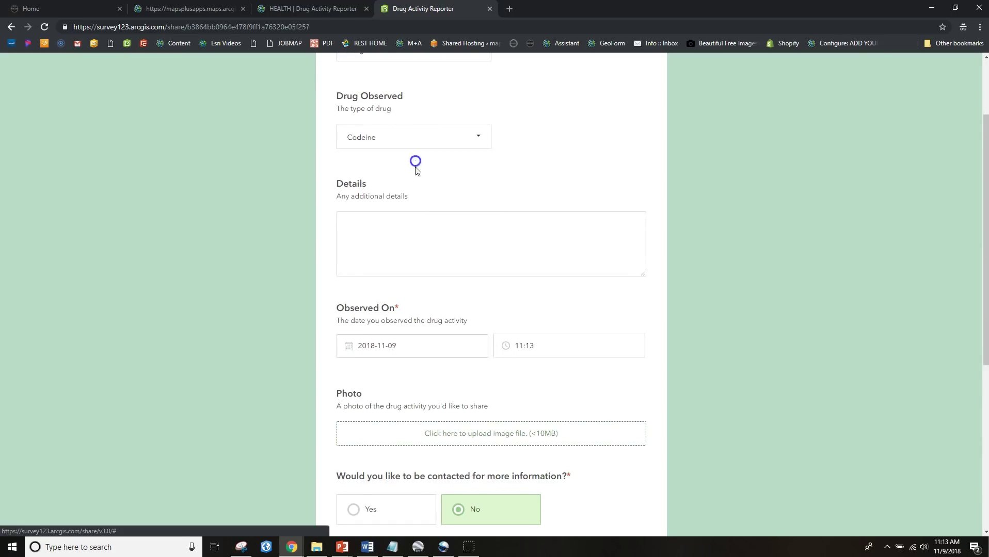
Enter TEST DATA as the additional details of the report
{"action": "scroll", "coordinate": [416, 171], "scroll_direction": "down", "scroll_amount": 1}
{"action": "left_click", "coordinate": [416, 184]}
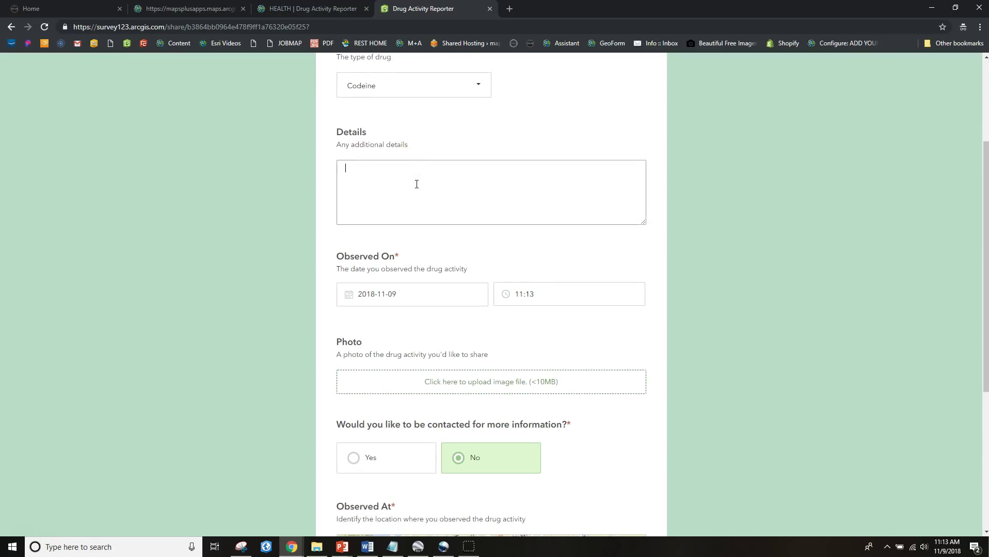
{"action": "type", "text": "TEST DATA"}
Answer Yes to being contacted for more information and look over the contact fields, leaving them empty
{"action": "scroll", "coordinate": [416, 184], "scroll_direction": "down", "scroll_amount": 2}
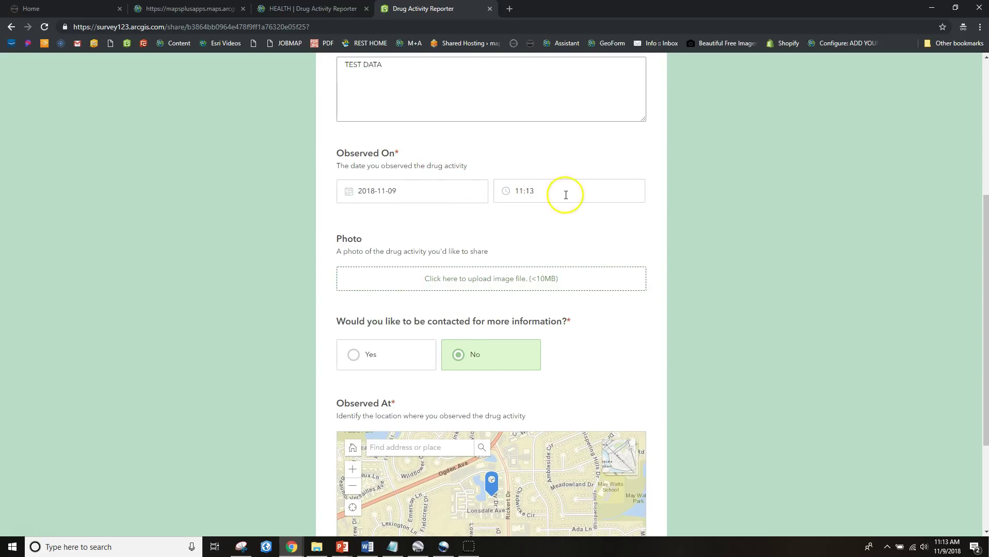
{"action": "scroll", "coordinate": [468, 209], "scroll_direction": "down", "scroll_amount": 2}
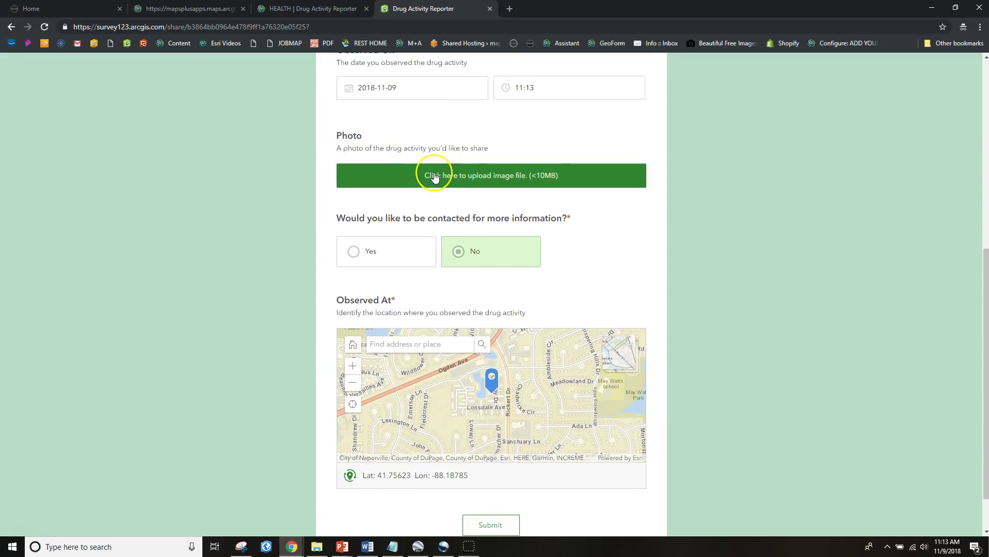
{"action": "scroll", "coordinate": [420, 183], "scroll_direction": "down", "scroll_amount": 1}
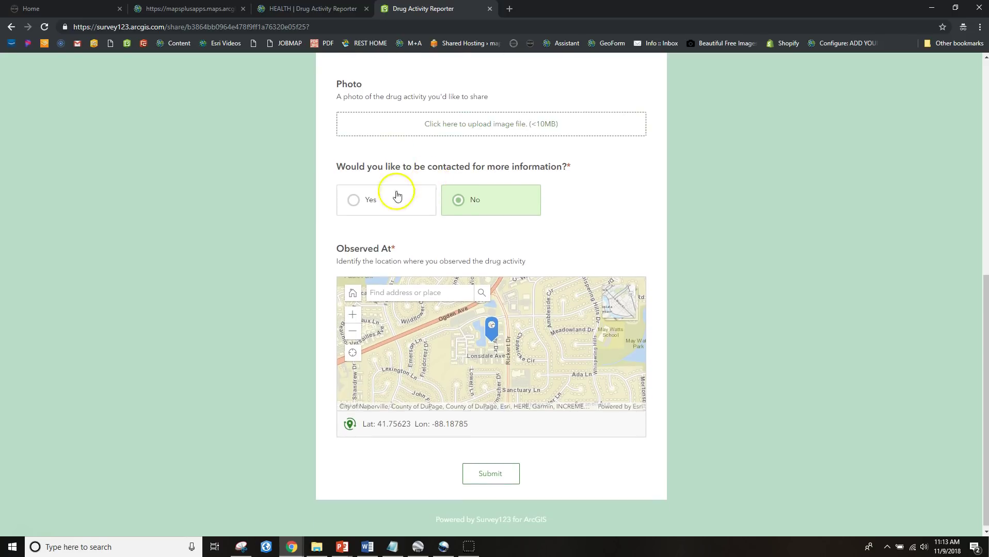
{"action": "left_click", "coordinate": [393, 198]}
{"action": "scroll", "coordinate": [414, 198], "scroll_direction": "down", "scroll_amount": 2}
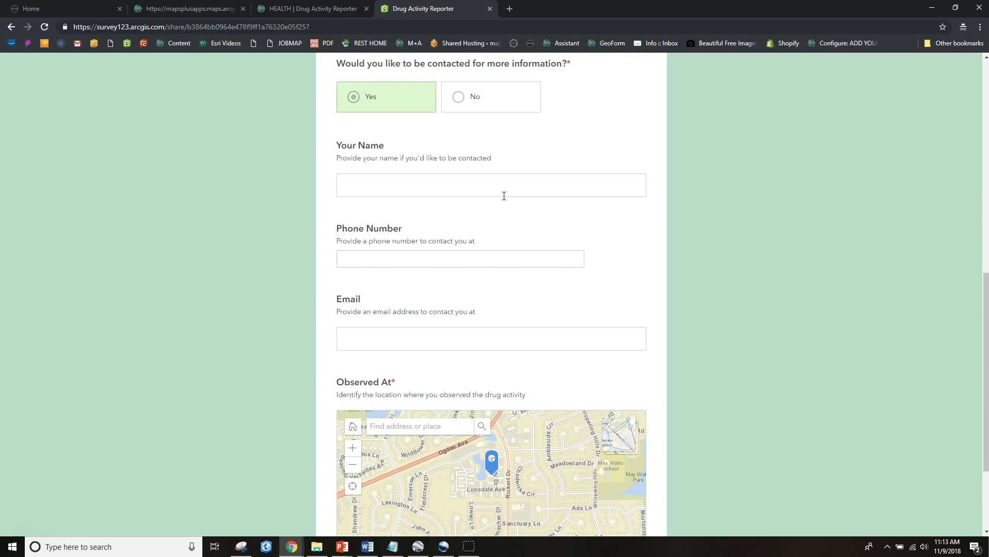
{"action": "left_click", "coordinate": [491, 198]}
{"action": "left_click", "coordinate": [483, 190]}
{"action": "scroll", "coordinate": [482, 191], "scroll_direction": "down", "scroll_amount": 1}
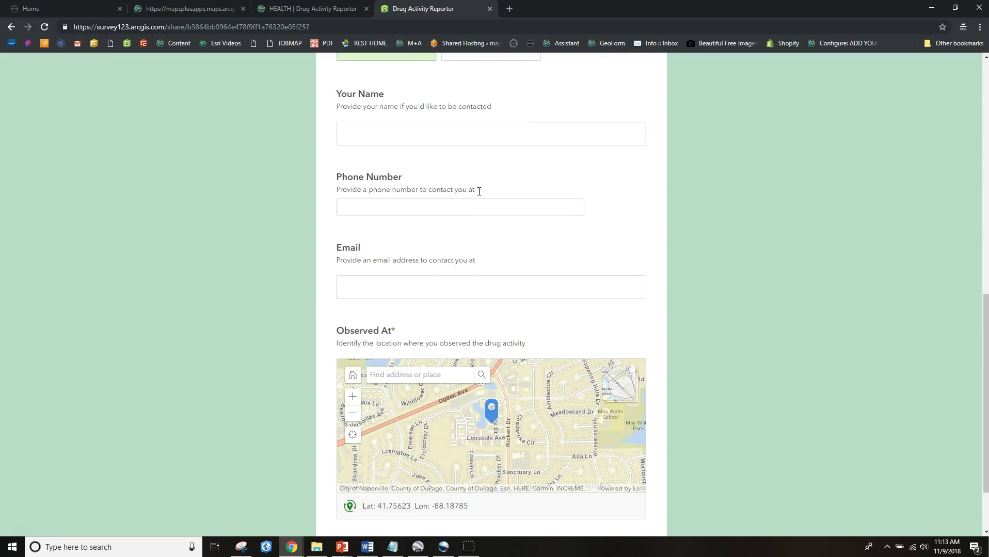
Set the observed location on the map to about latitude 41.76024, longitude -88.19712 and submit the report
{"action": "scroll", "coordinate": [479, 191], "scroll_direction": "down", "scroll_amount": 2}
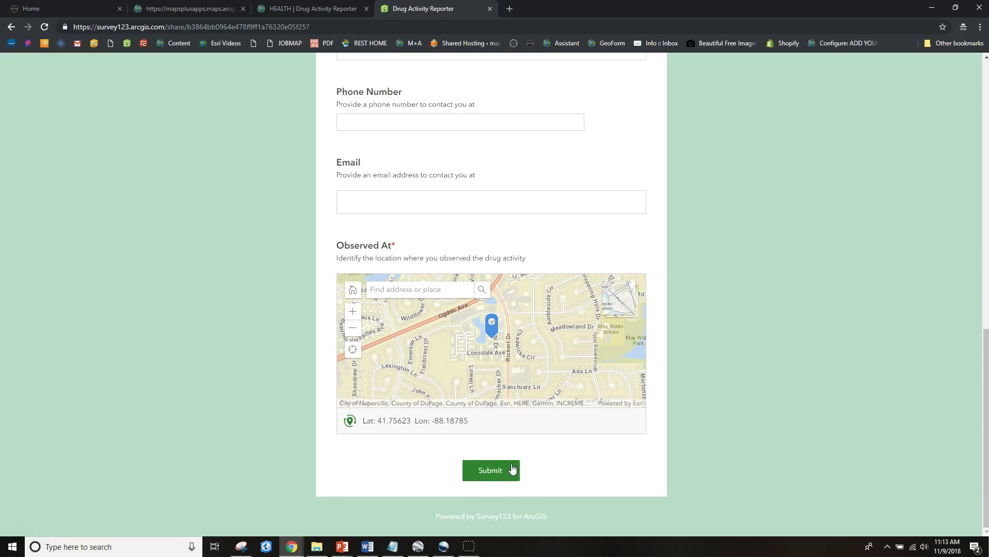
{"action": "scroll", "coordinate": [512, 467], "scroll_direction": "up", "scroll_amount": 11}
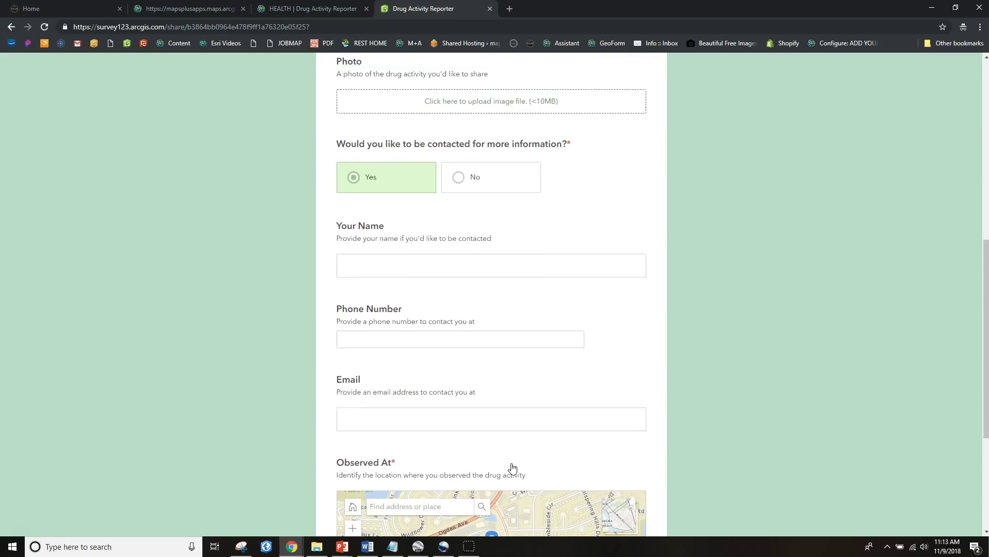
{"action": "left_click", "coordinate": [498, 186]}
{"action": "scroll", "coordinate": [497, 185], "scroll_direction": "up", "scroll_amount": 1}
{"action": "scroll", "coordinate": [540, 351], "scroll_direction": "down", "scroll_amount": 12}
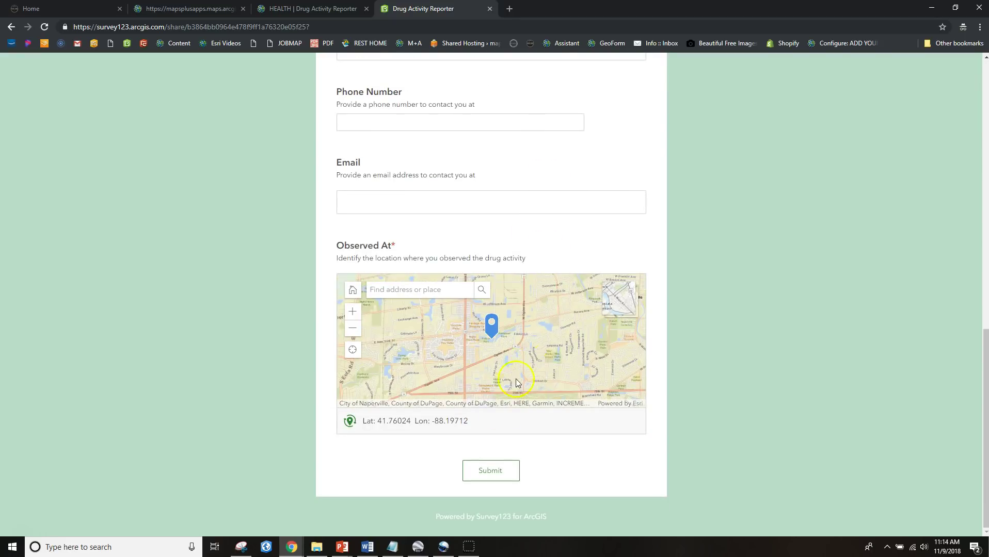
{"action": "left_click", "coordinate": [491, 471]}
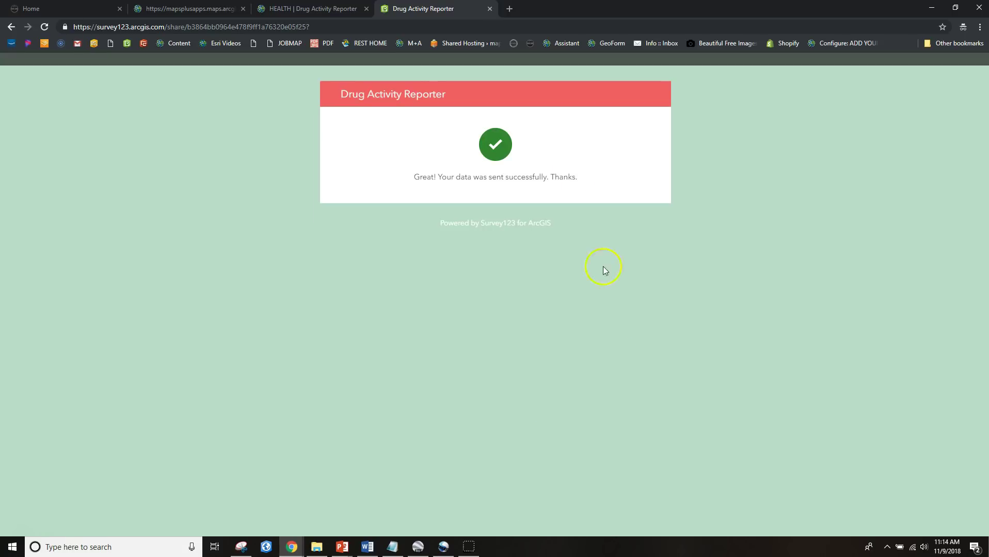
Return to the HEALTH gallery and open the Drug Activity Manager application
{"action": "left_click", "coordinate": [332, 12]}
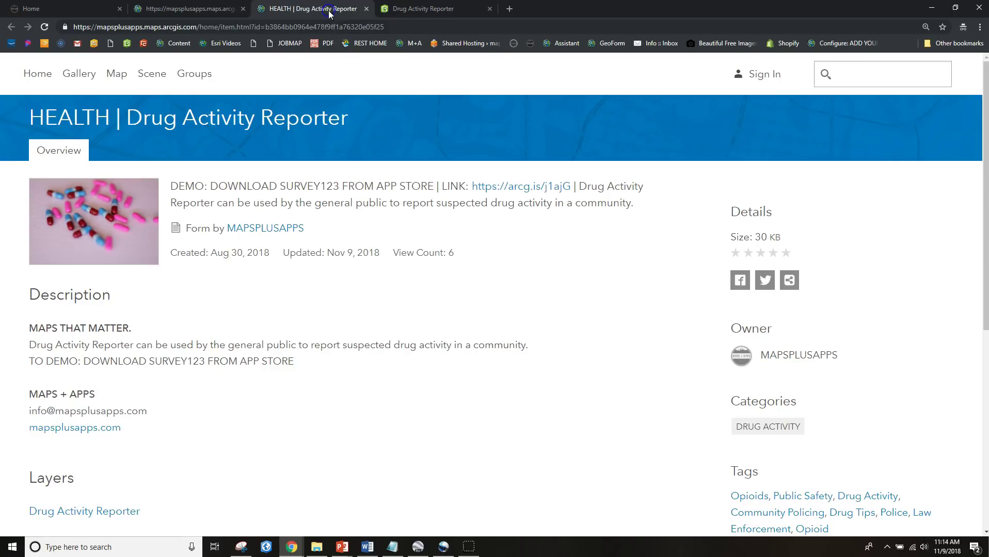
{"action": "left_click", "coordinate": [230, 10]}
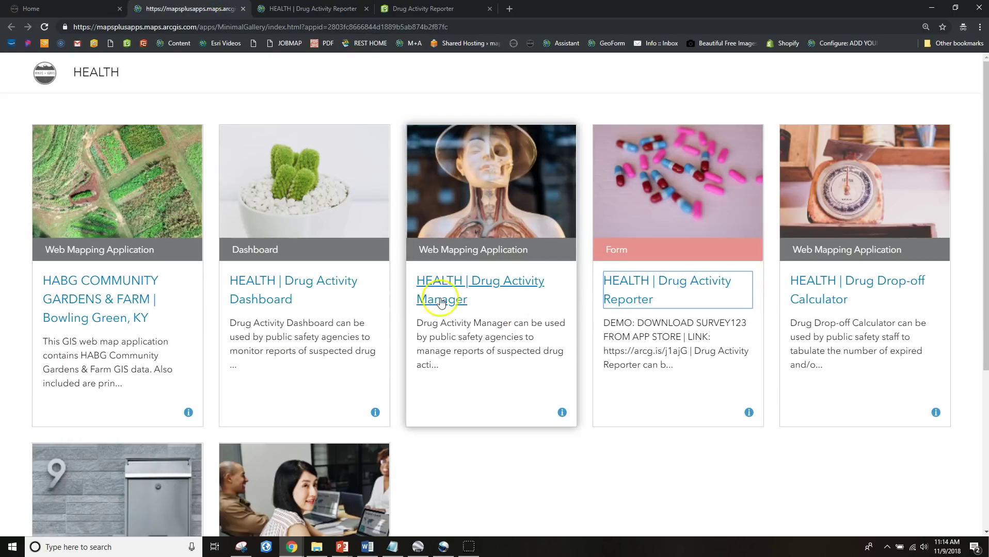
{"action": "left_click", "coordinate": [451, 292]}
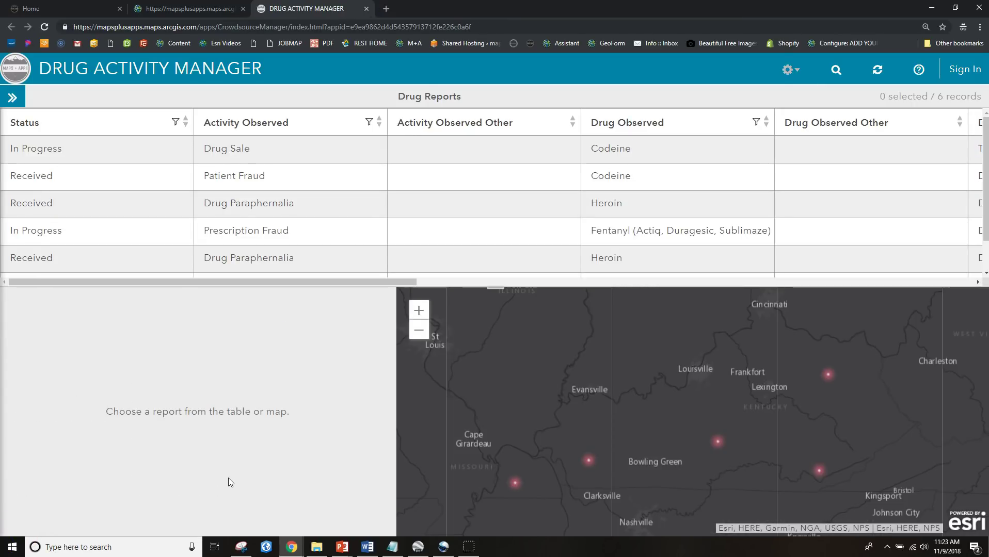
Open the place or address search and view the help information of the Drug Activity Manager
{"action": "left_click", "coordinate": [220, 455]}
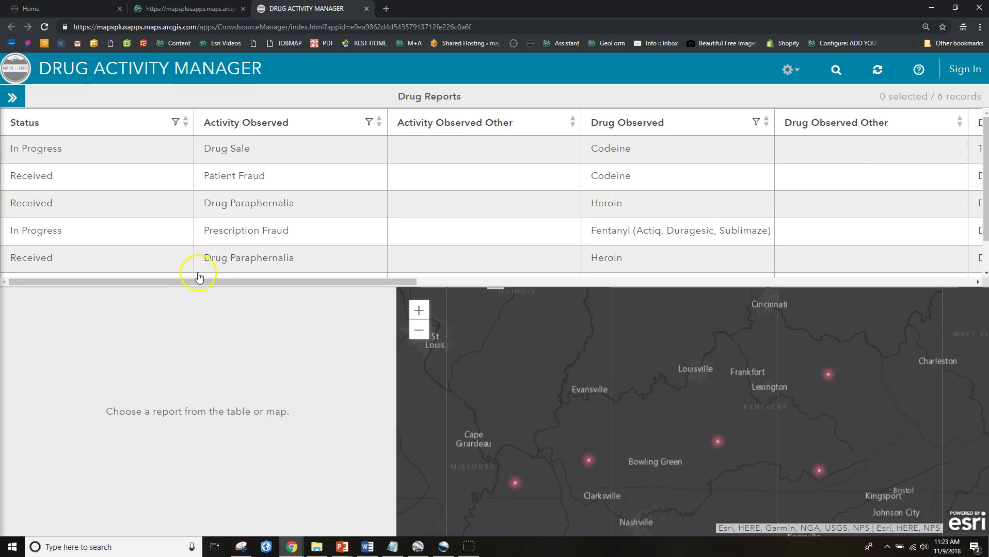
{"action": "left_click_drag", "start_coordinate": [190, 281], "coordinate": [161, 274]}
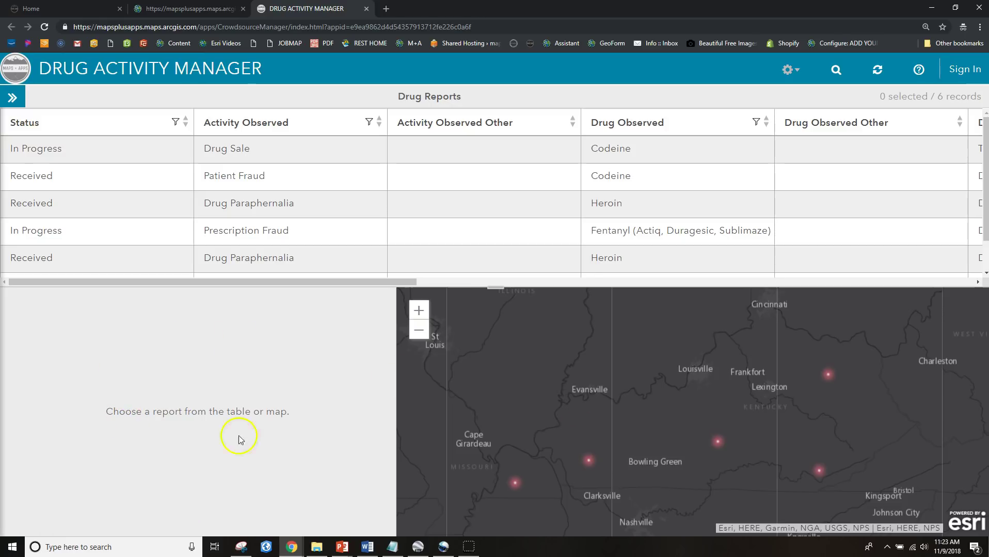
{"action": "left_click", "coordinate": [837, 71]}
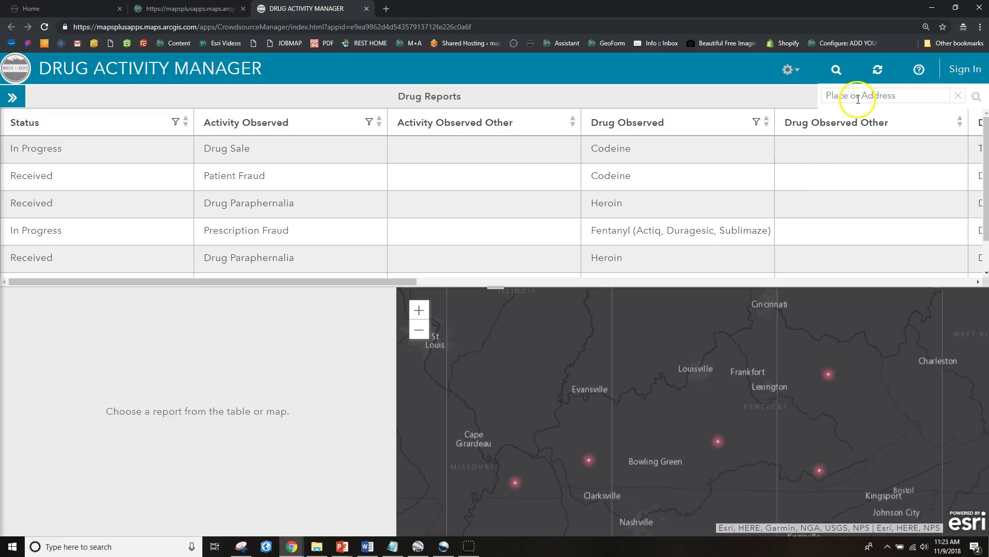
{"action": "left_click", "coordinate": [919, 71]}
{"action": "mouse_move", "coordinate": [682, 237]}
{"action": "left_mouse_down"}
{"action": "mouse_move", "coordinate": [683, 318]}
{"action": "mouse_move", "coordinate": [681, 252]}
{"action": "left_mouse_up"}
{"action": "left_click", "coordinate": [671, 189]}
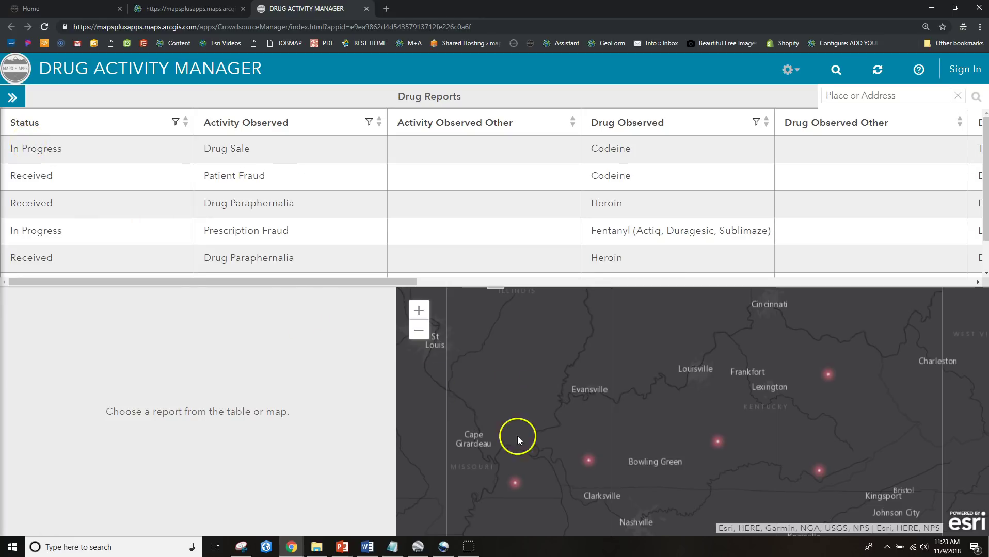
Select the three westernmost reports on the map together and view the Status and Assigned To options available for them
{"action": "left_click", "coordinate": [514, 485]}
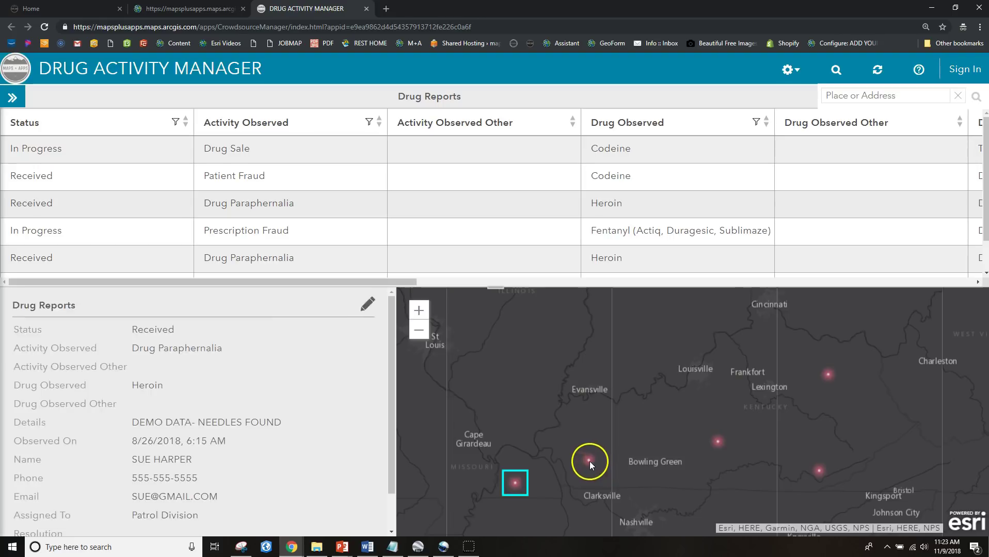
{"action": "left_click", "coordinate": [589, 461], "text": "ctrl"}
{"action": "left_click", "coordinate": [716, 442], "text": "ctrl"}
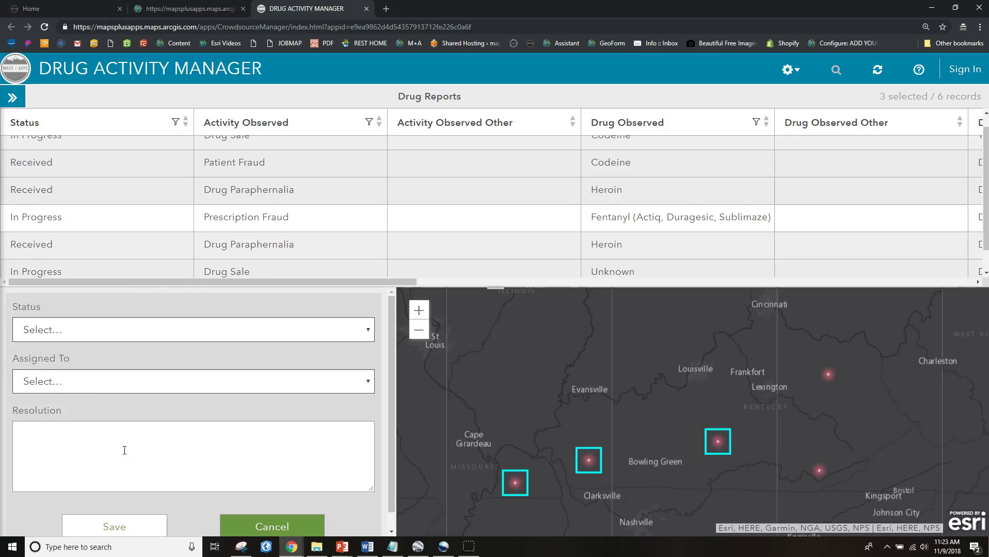
{"action": "left_click", "coordinate": [368, 333]}
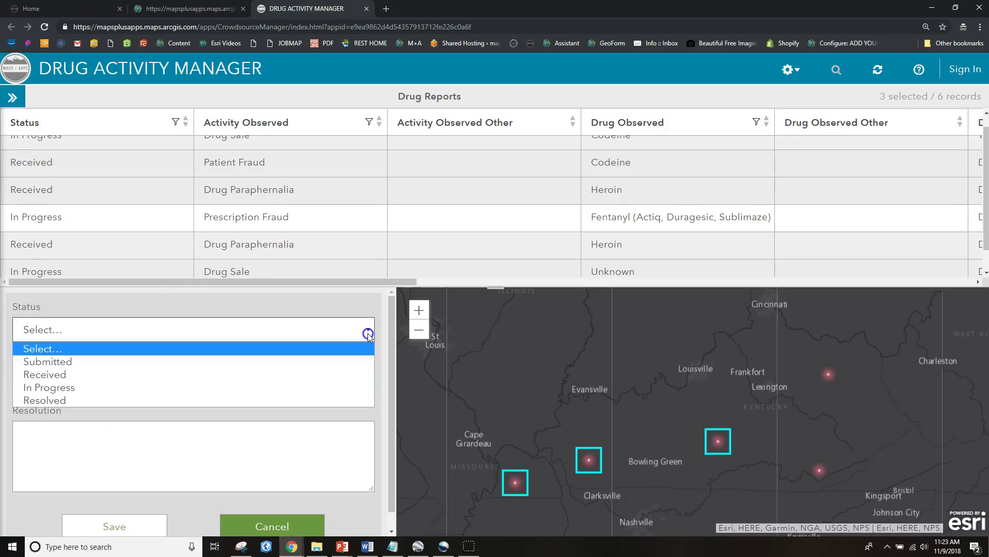
{"action": "left_click", "coordinate": [370, 386]}
{"action": "left_click", "coordinate": [369, 385]}
{"action": "left_click", "coordinate": [370, 384]}
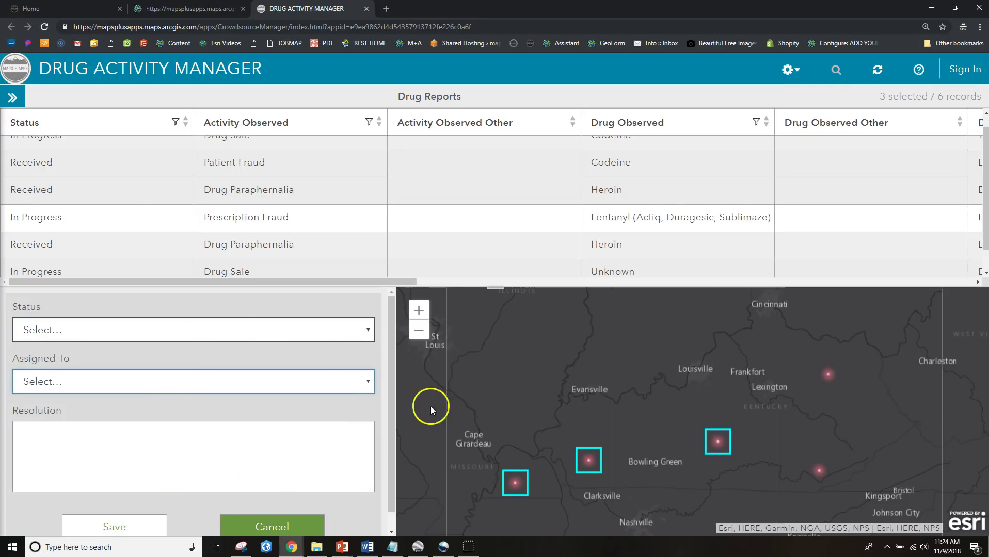
View the three map reports one at a time, and open the In Progress Drug Sale report for Codeine from the table
{"action": "left_click", "coordinate": [516, 478]}
{"action": "left_click", "coordinate": [587, 459]}
{"action": "left_click", "coordinate": [715, 437]}
{"action": "left_click", "coordinate": [710, 437]}
{"action": "left_click", "coordinate": [456, 329]}
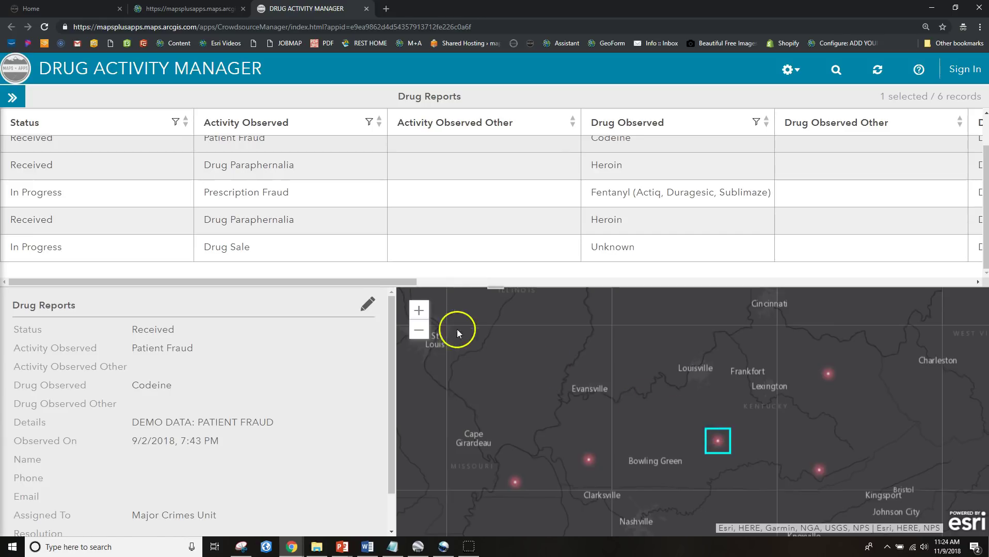
{"action": "left_click", "coordinate": [705, 436]}
{"action": "left_click", "coordinate": [22, 153]}
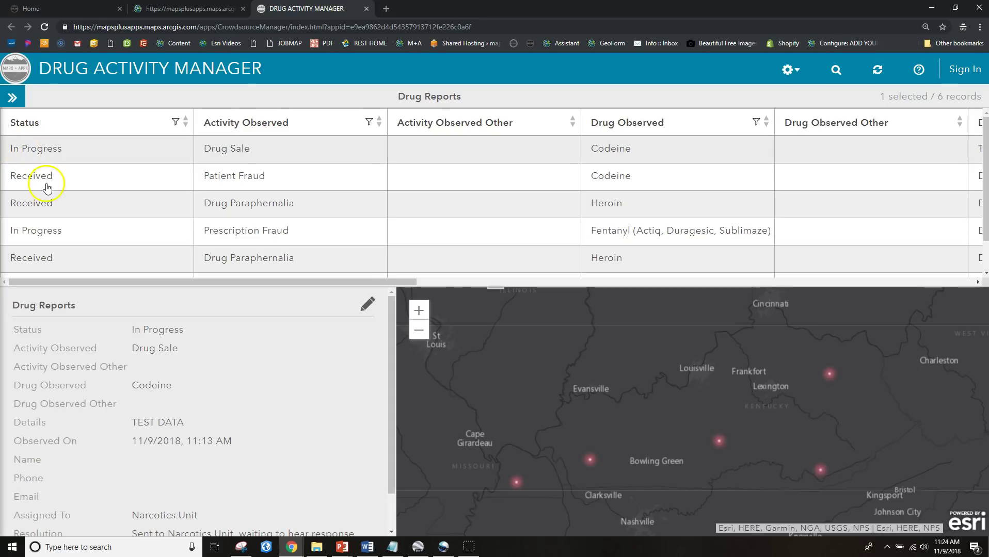
Add the next three table reports to the selected Codeine report and view the Status and Assigned To options for the group
{"action": "left_click", "coordinate": [48, 182], "text": "ctrl"}
{"action": "left_click", "coordinate": [44, 202], "text": "ctrl"}
{"action": "left_click", "coordinate": [43, 227], "text": "ctrl"}
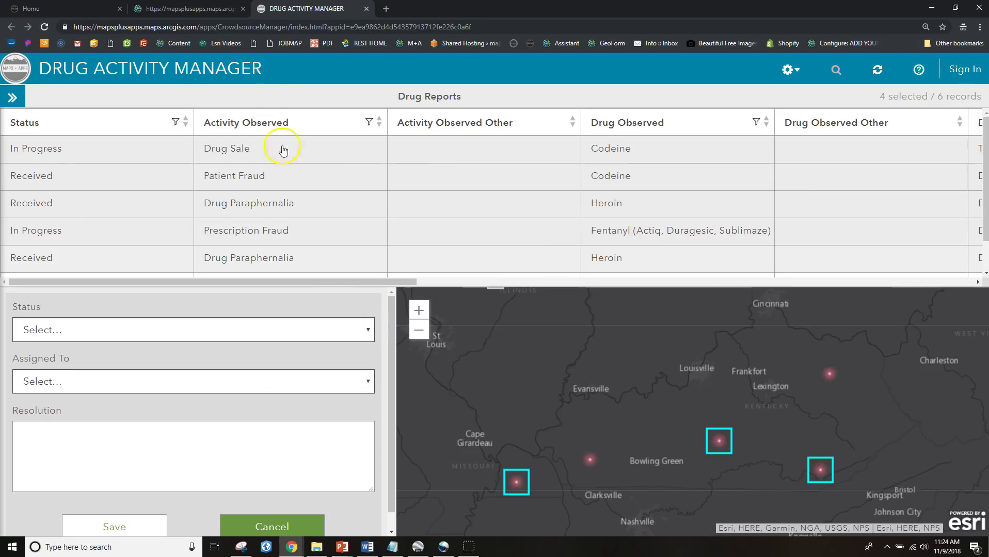
{"action": "scroll", "coordinate": [227, 412], "scroll_direction": "down", "scroll_amount": 1}
{"action": "scroll", "coordinate": [289, 400], "scroll_direction": "up", "scroll_amount": 1}
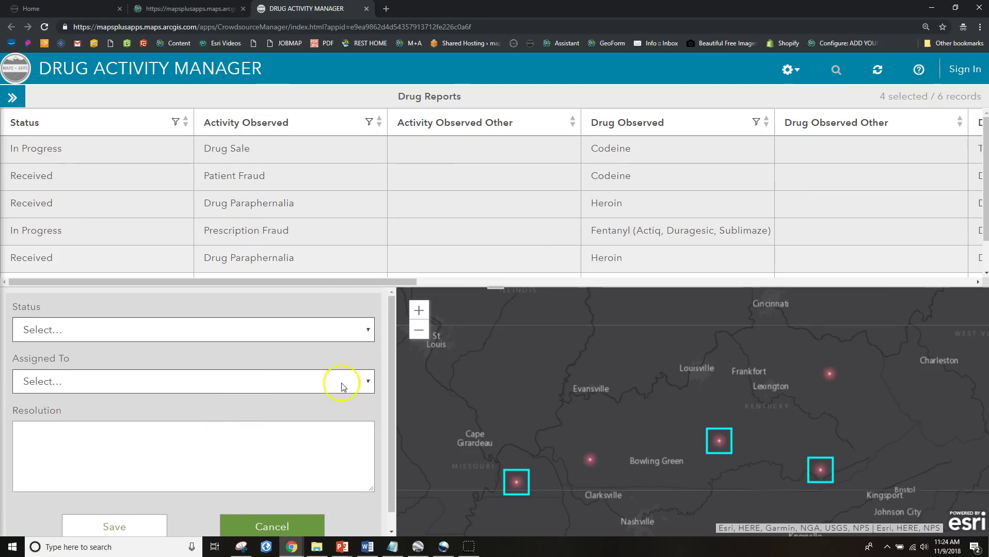
{"action": "left_click", "coordinate": [365, 330]}
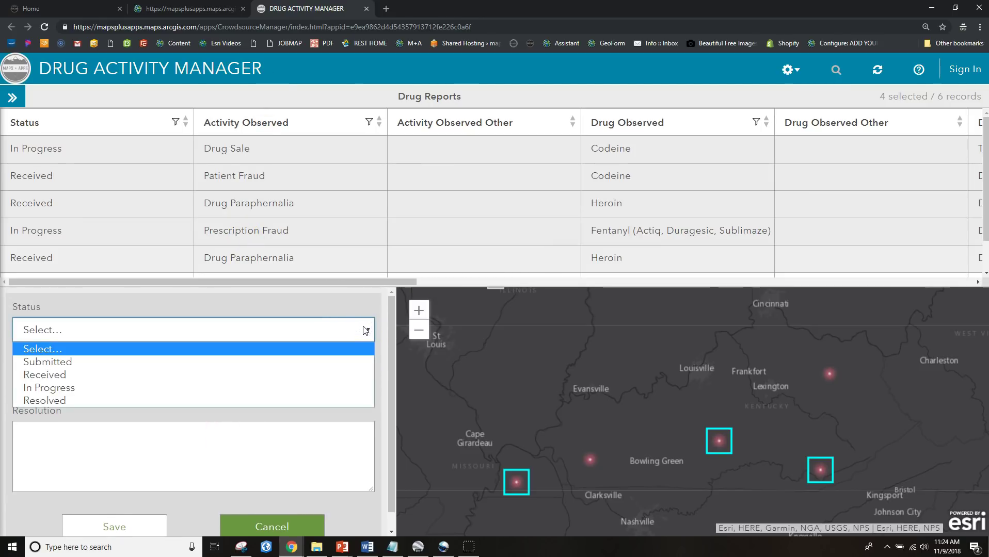
{"action": "left_click", "coordinate": [365, 331]}
{"action": "left_click", "coordinate": [355, 382]}
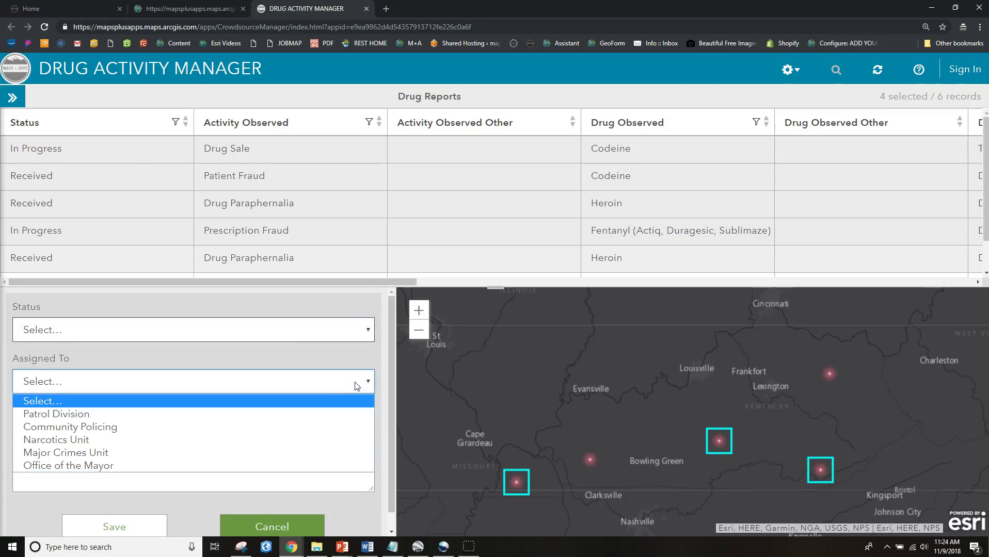
{"action": "left_click", "coordinate": [355, 383]}
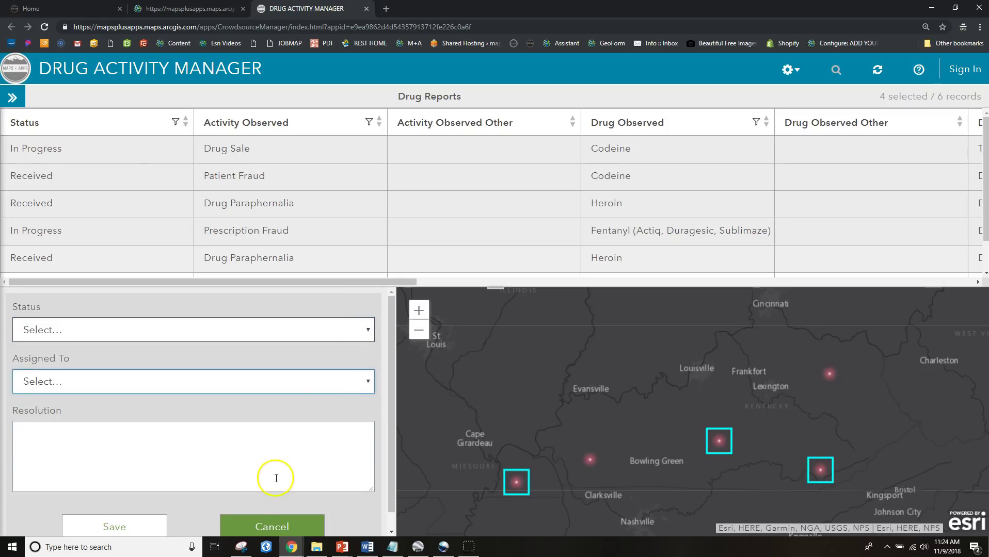
{"action": "left_click_drag", "start_coordinate": [354, 283], "coordinate": [389, 284]}
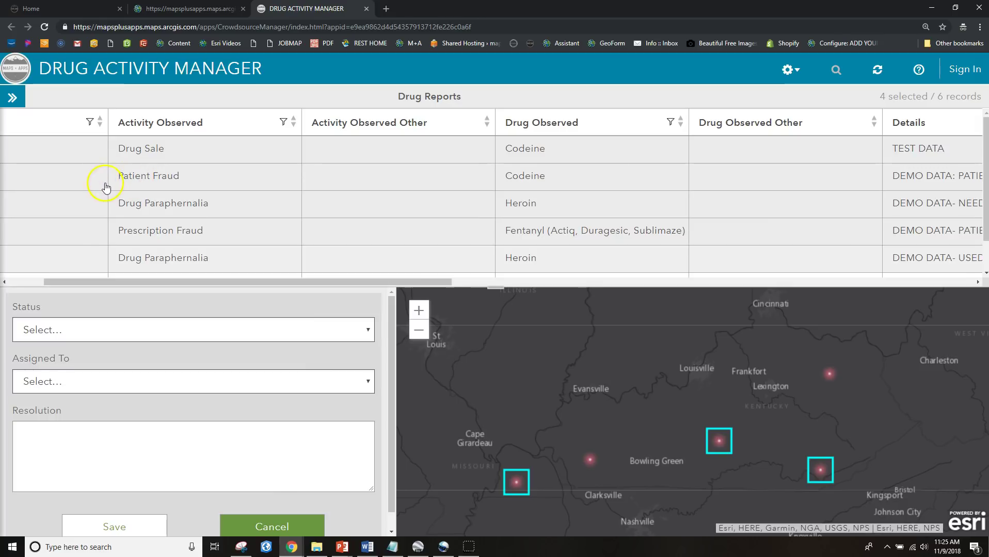
{"action": "left_click_drag", "start_coordinate": [232, 282], "coordinate": [155, 278]}
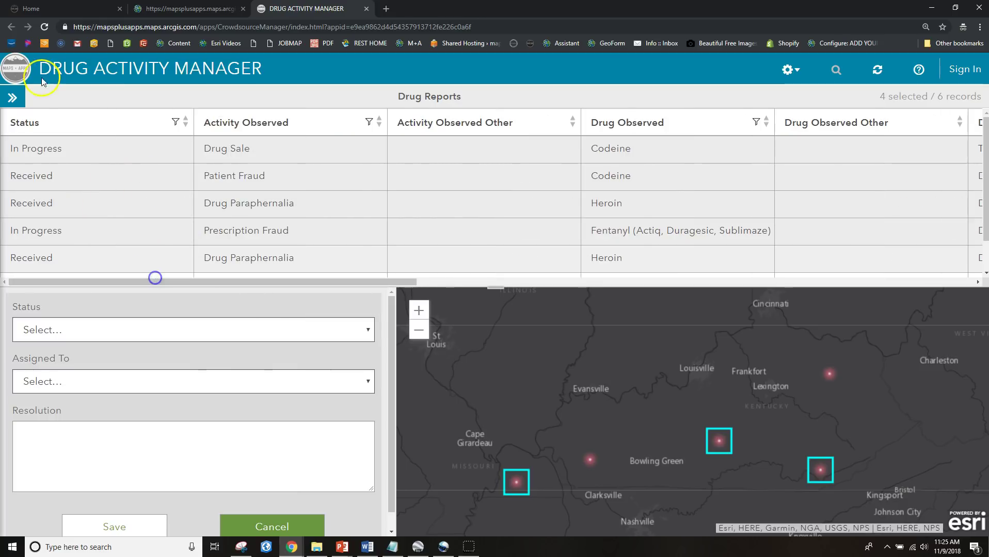
Open the first Received Drug Paraphernalia report, view its photo with the lower pane enlarged, and return to the report information
{"action": "left_click", "coordinate": [30, 208]}
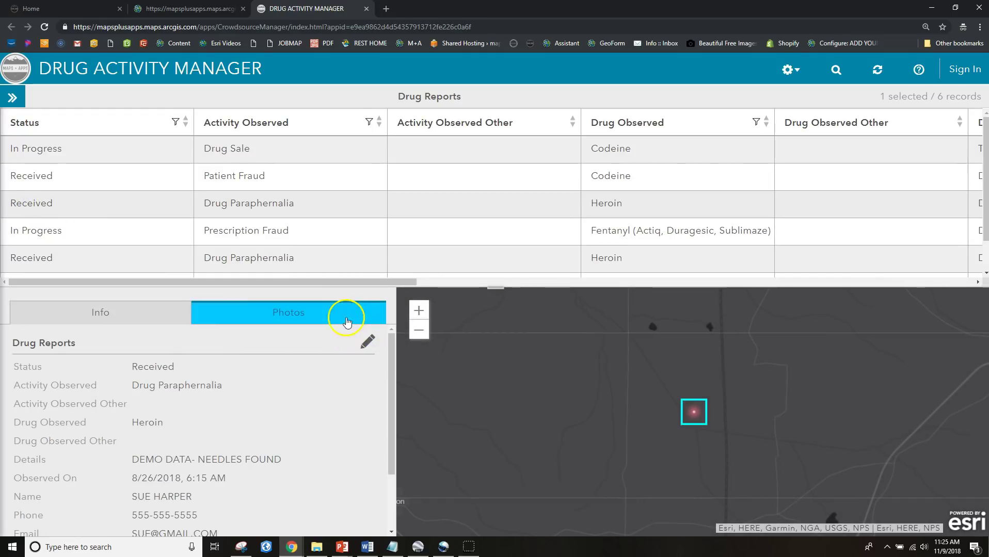
{"action": "left_click", "coordinate": [262, 319]}
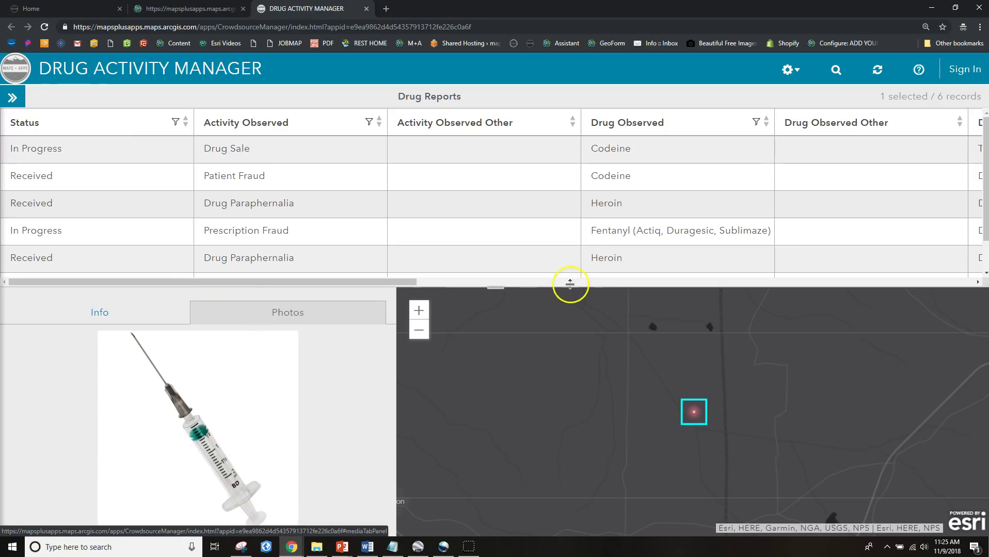
{"action": "left_click_drag", "start_coordinate": [506, 287], "coordinate": [521, 174]}
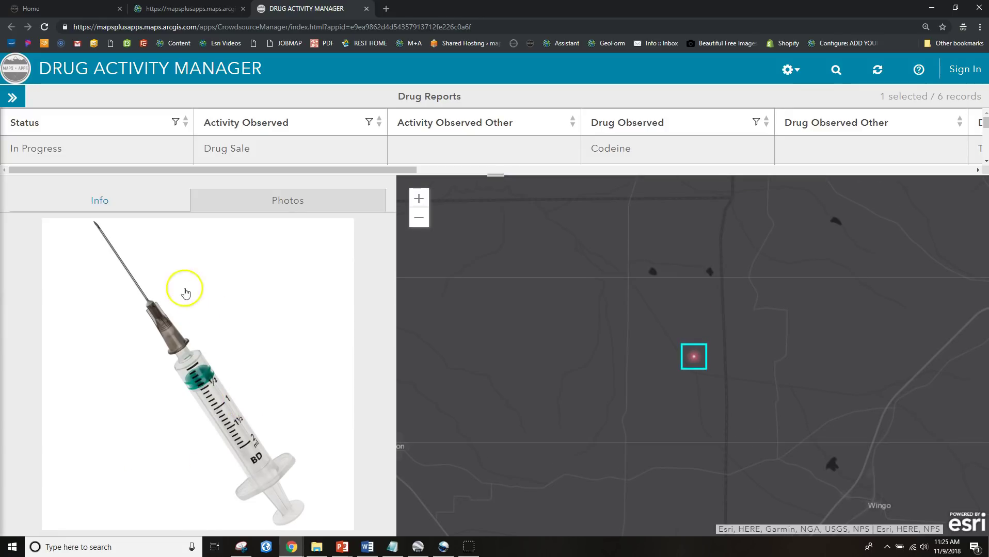
{"action": "left_click", "coordinate": [115, 203]}
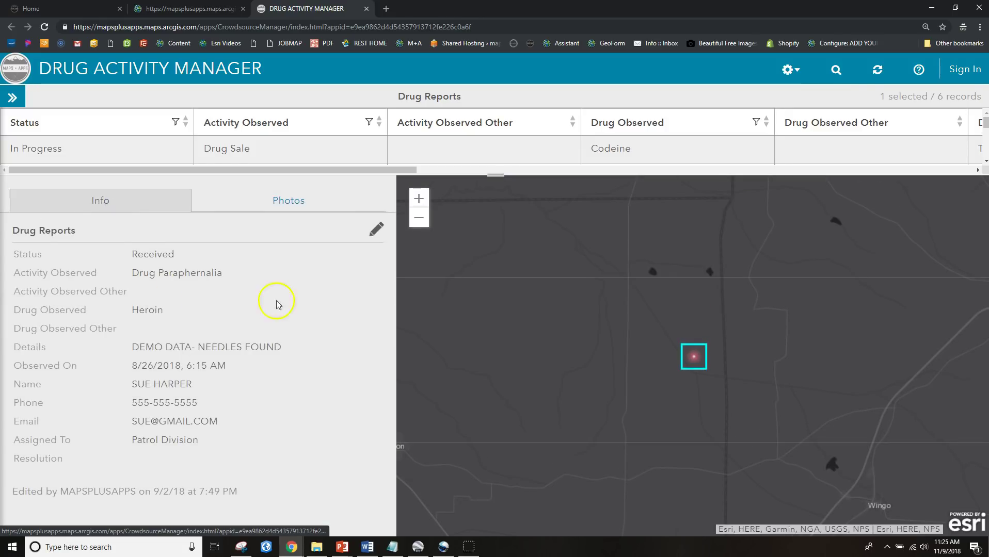
Edit the Drug Paraphernalia report with status Received and Resolution TEST DATA 2, and save it
{"action": "left_click", "coordinate": [377, 232]}
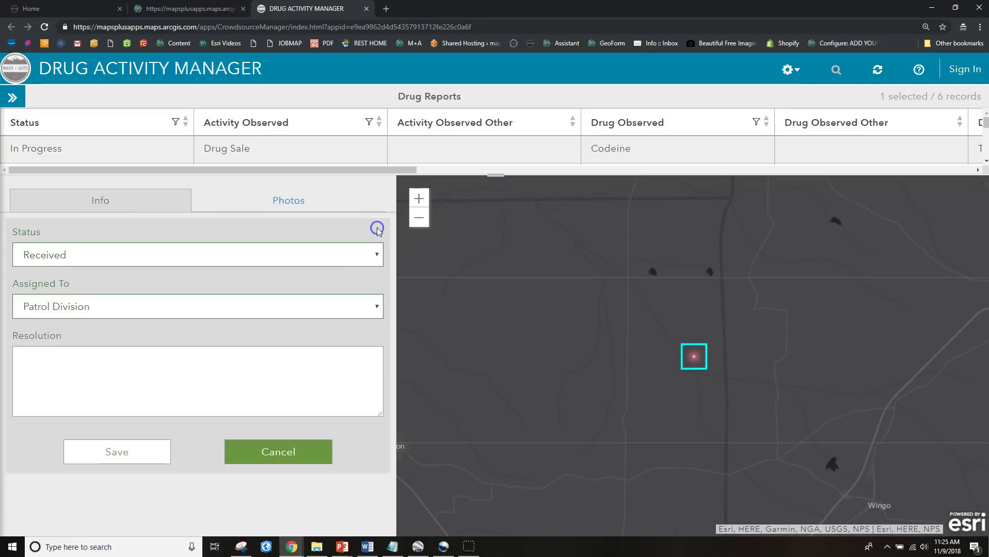
{"action": "left_click", "coordinate": [355, 258]}
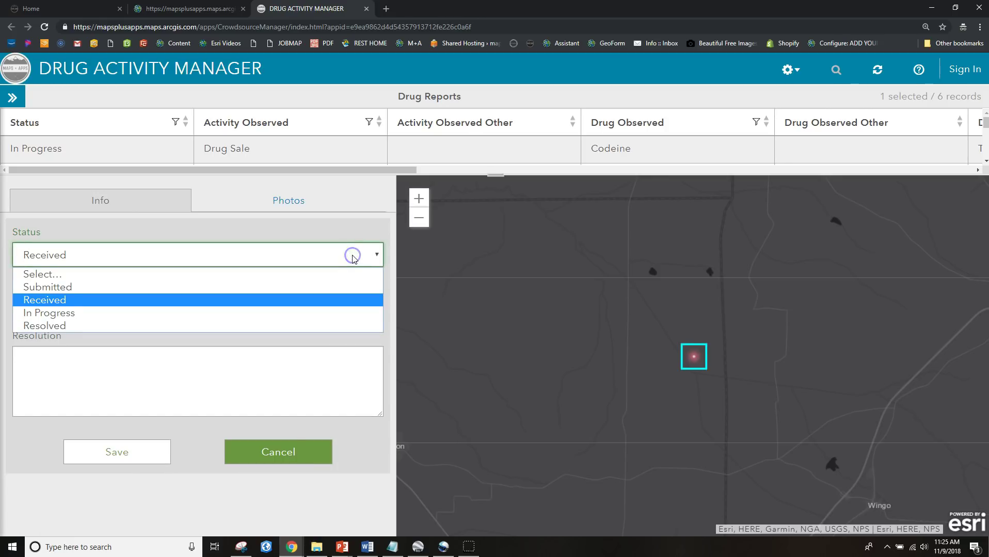
{"action": "left_click", "coordinate": [328, 300]}
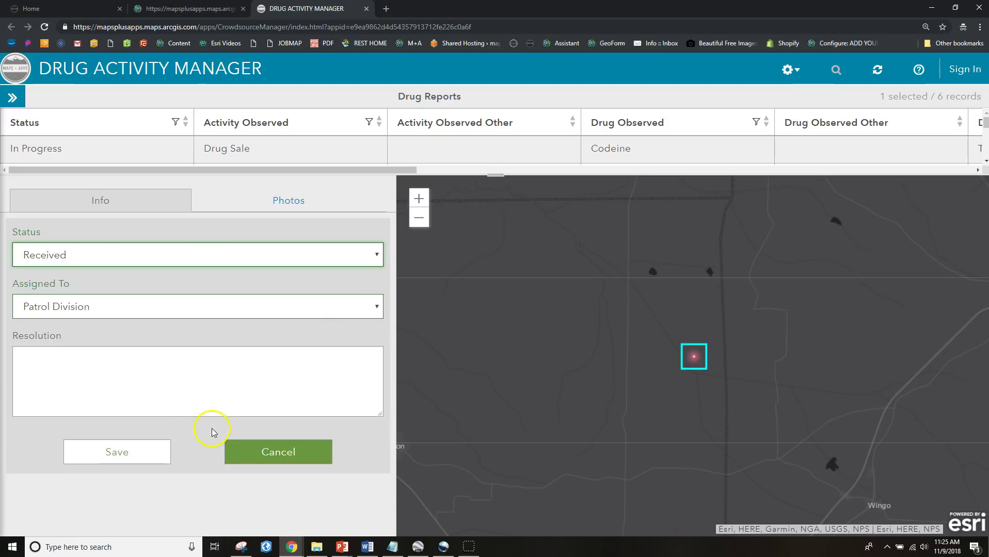
{"action": "left_click", "coordinate": [206, 384]}
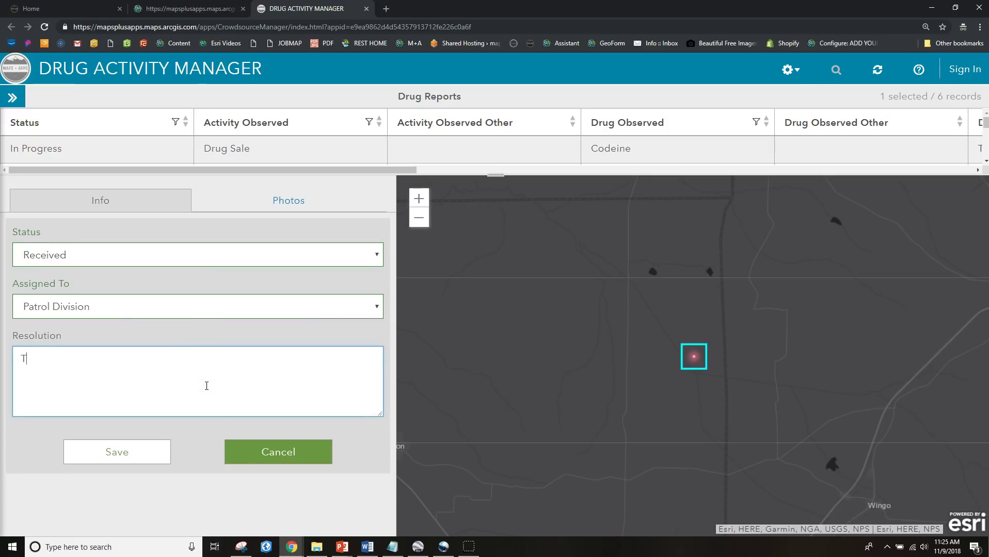
{"action": "type", "text": "TEST DATA 2"}
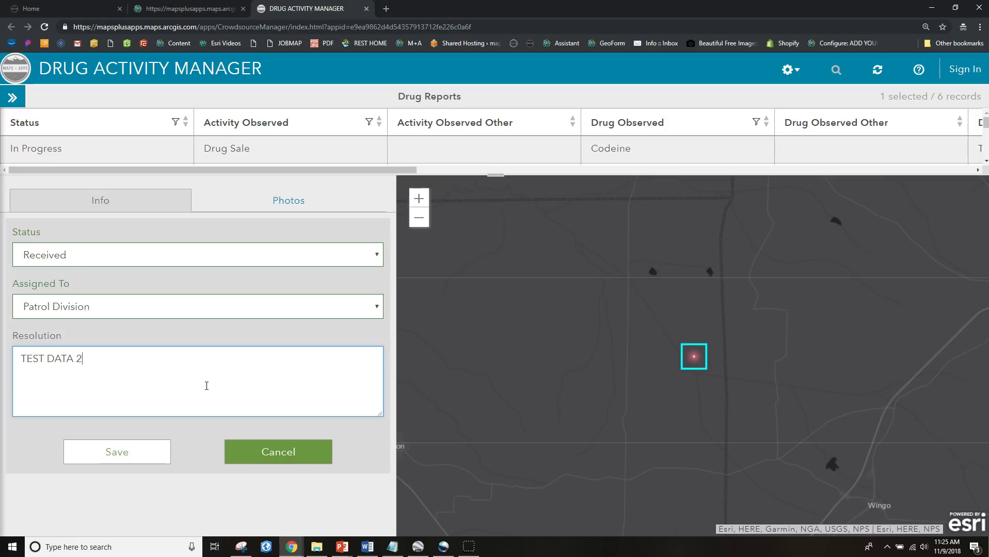
{"action": "left_click", "coordinate": [162, 462]}
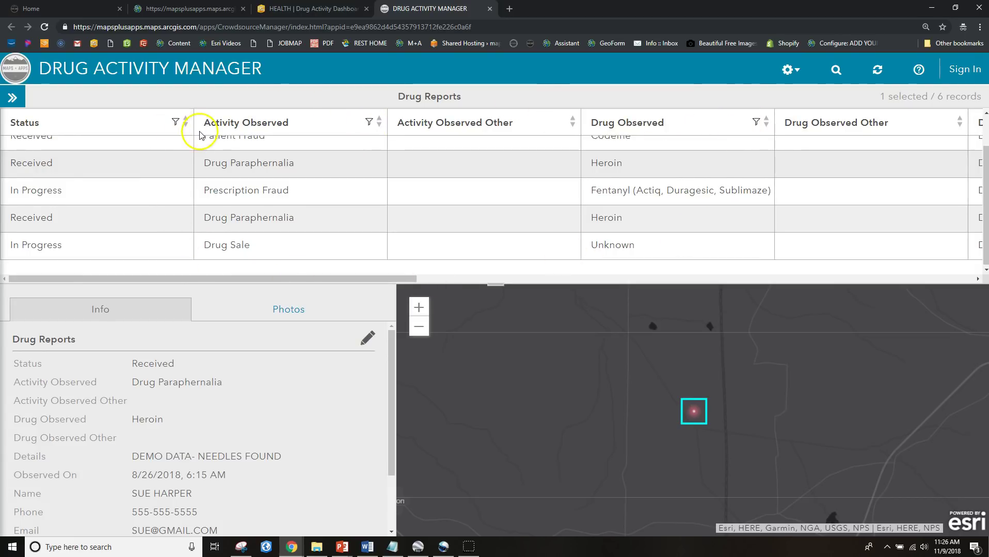
Filter the reports table to show only the Received status, and clear the filter again
{"action": "left_click", "coordinate": [176, 124]}
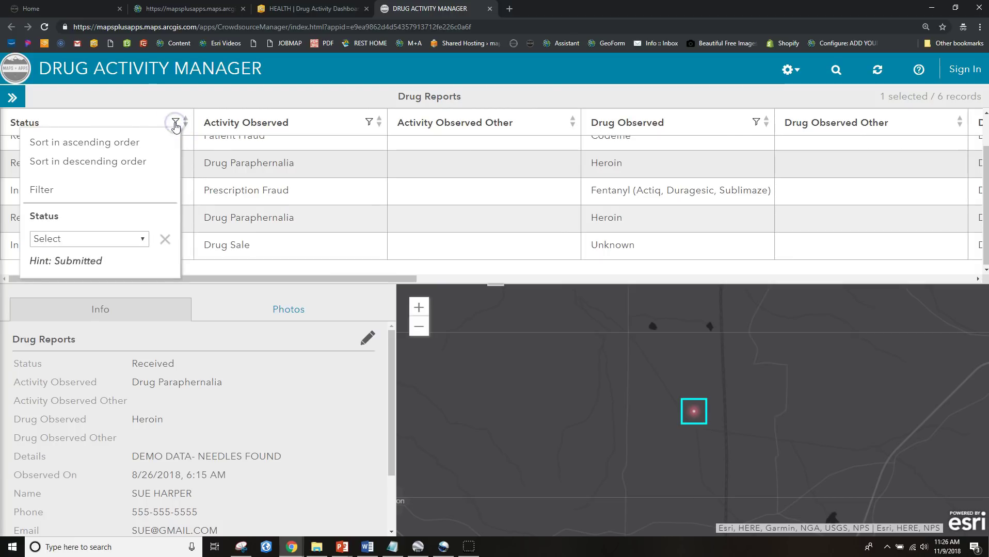
{"action": "left_click", "coordinate": [142, 238]}
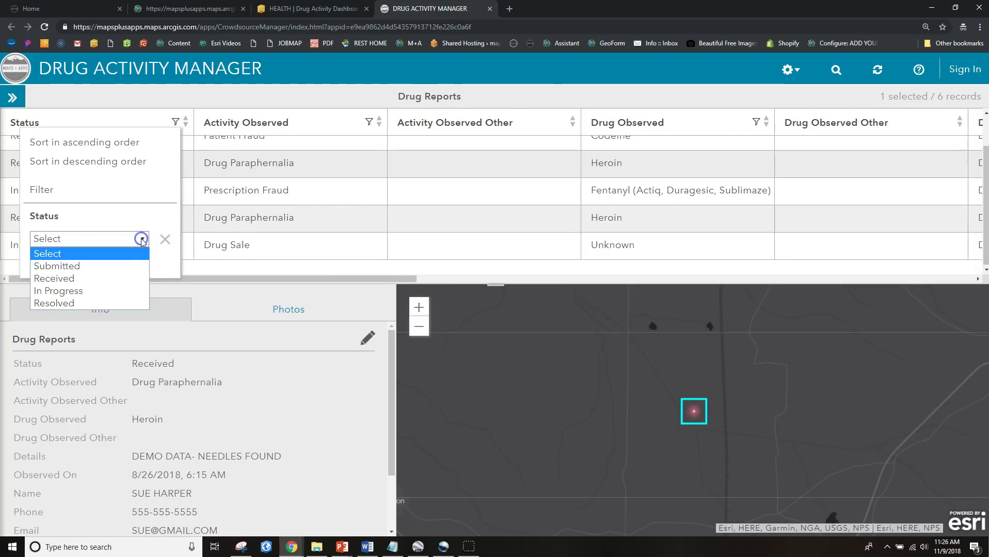
{"action": "left_click", "coordinate": [127, 278]}
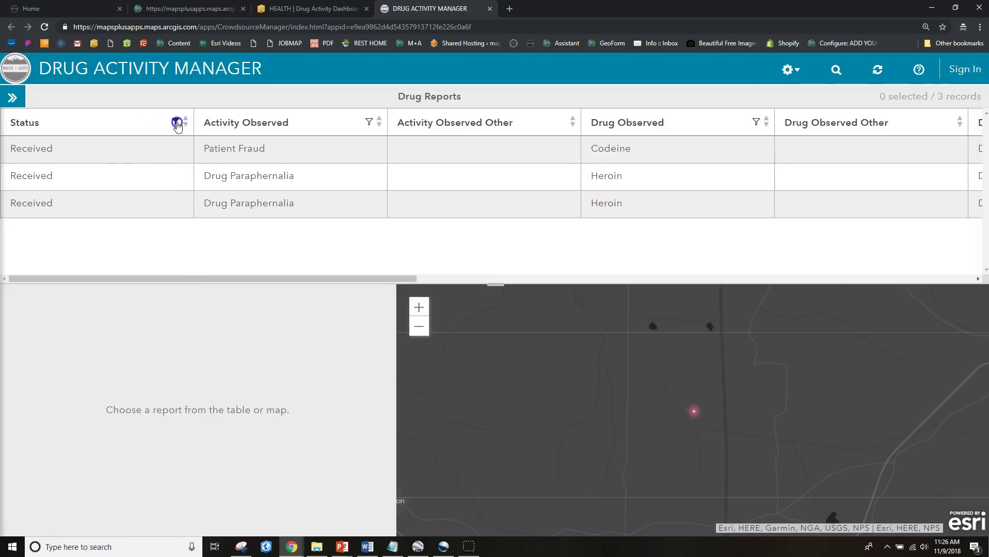
{"action": "left_click", "coordinate": [177, 123]}
{"action": "left_click", "coordinate": [139, 239]}
{"action": "left_click", "coordinate": [129, 249]}
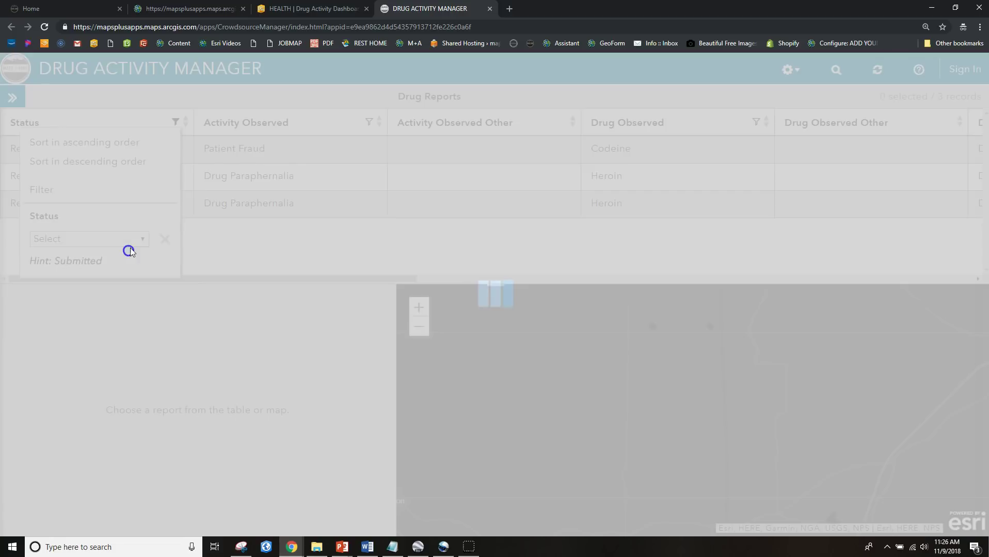
View the filter options for Activity Observed without applying one, and look through the full list of reports
{"action": "left_click", "coordinate": [369, 122]}
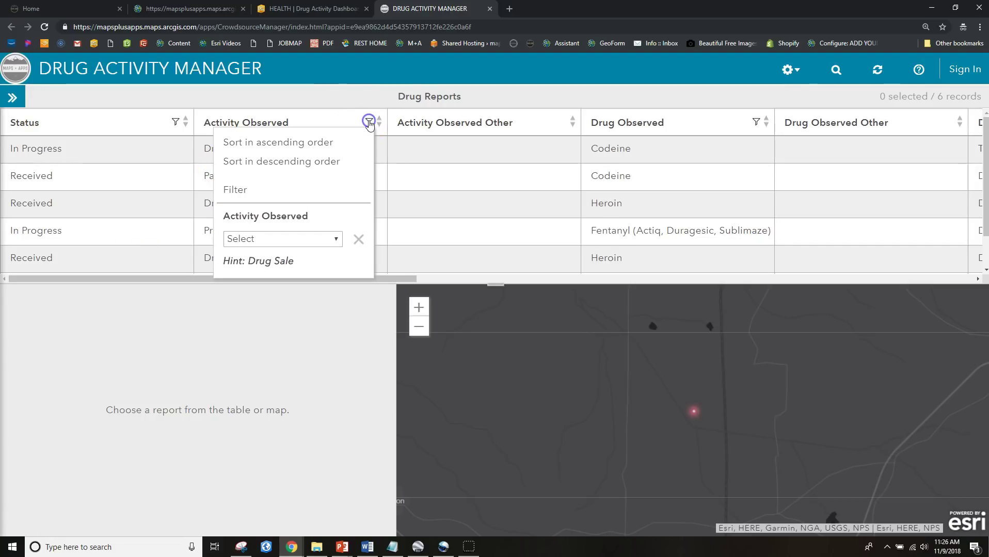
{"action": "left_click", "coordinate": [325, 238]}
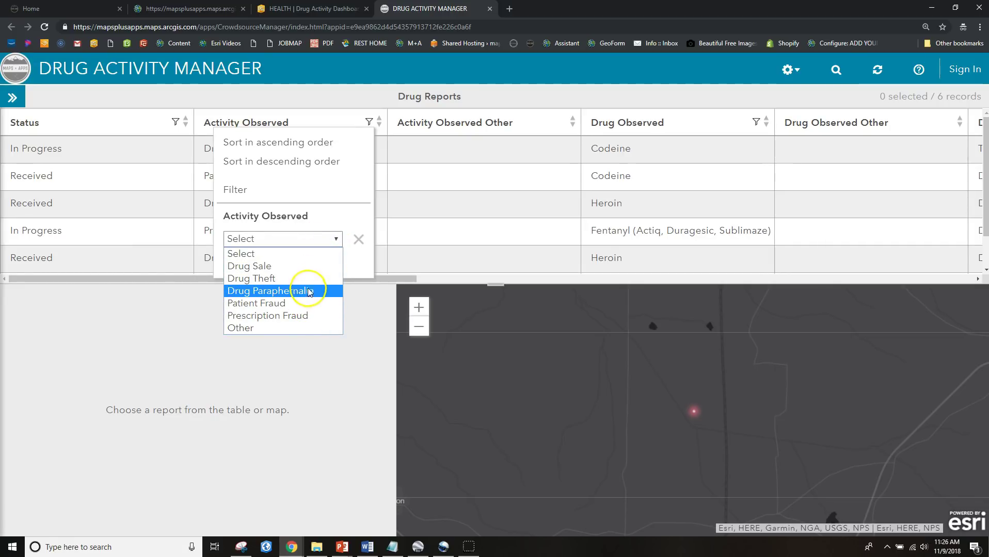
{"action": "left_click", "coordinate": [342, 214]}
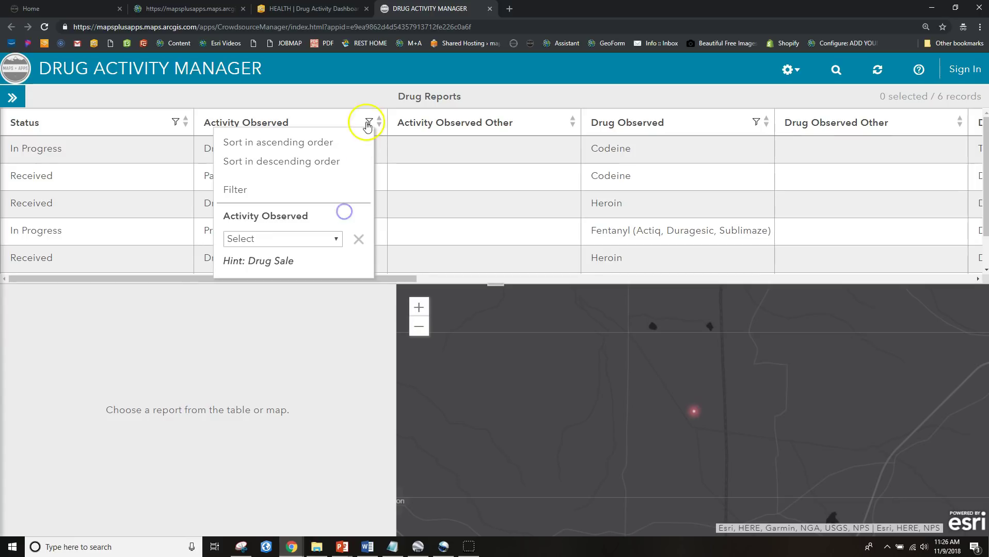
{"action": "left_click", "coordinate": [368, 122]}
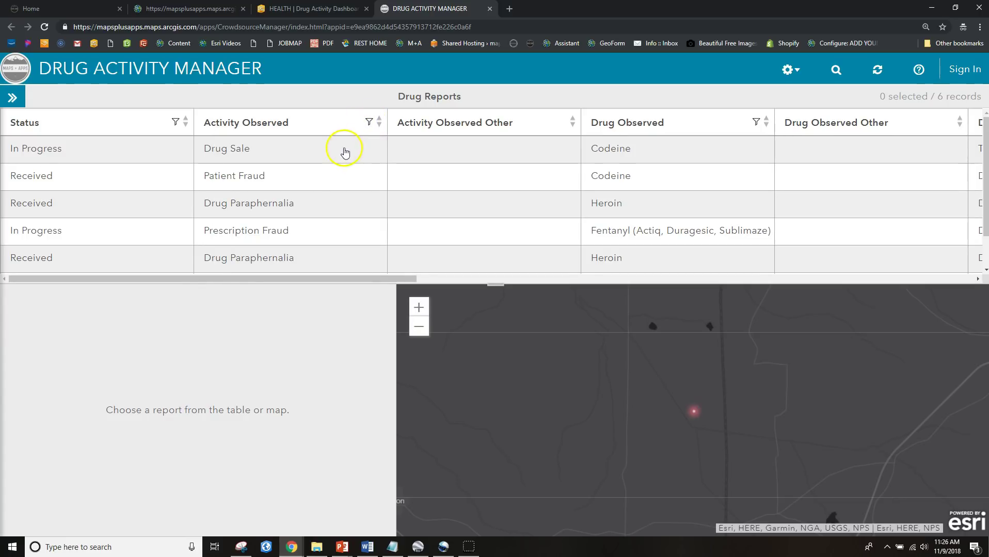
{"action": "scroll", "coordinate": [335, 189], "scroll_direction": "down", "scroll_amount": 1}
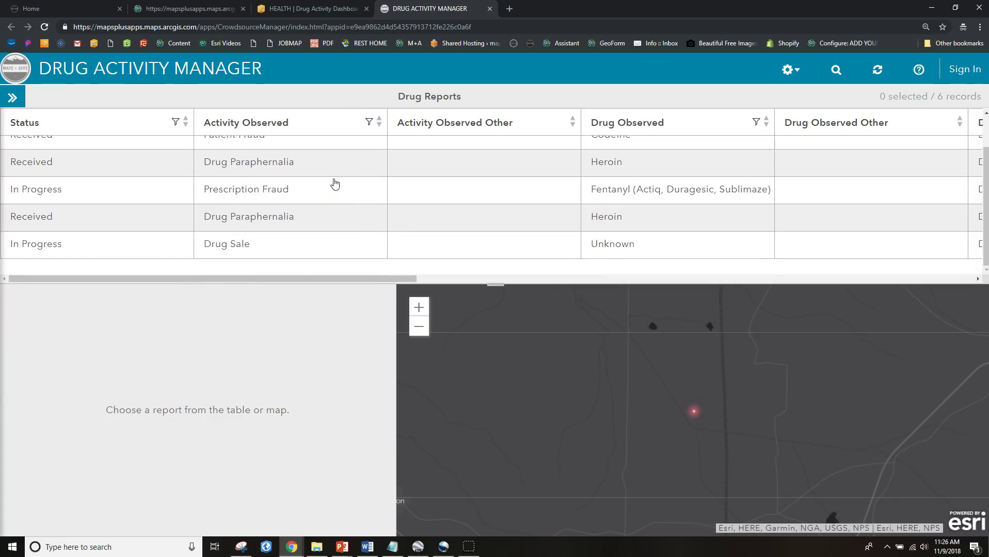
{"action": "scroll", "coordinate": [335, 184], "scroll_direction": "up", "scroll_amount": 1}
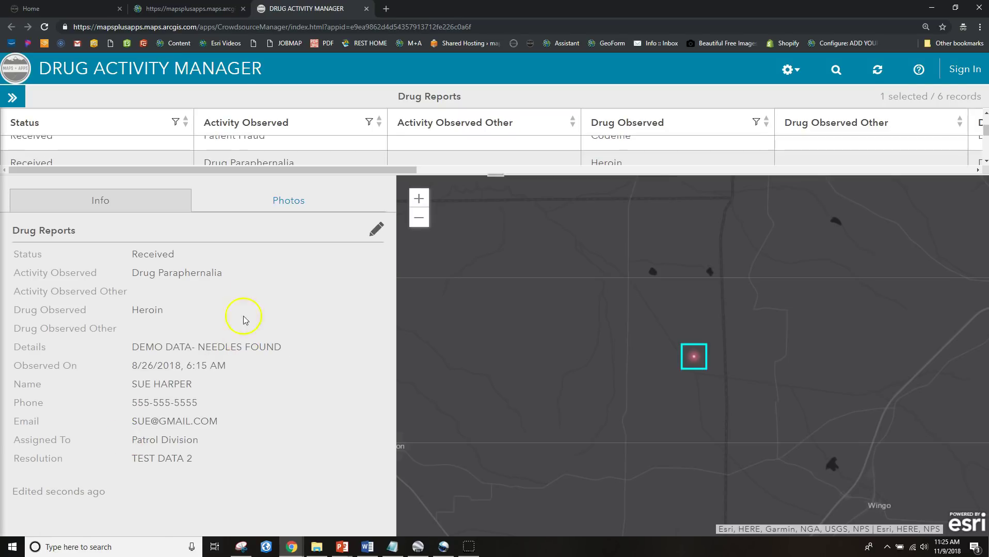
Return to the HEALTH gallery and open the Drug Activity Dashboard
{"action": "left_click", "coordinate": [209, 8]}
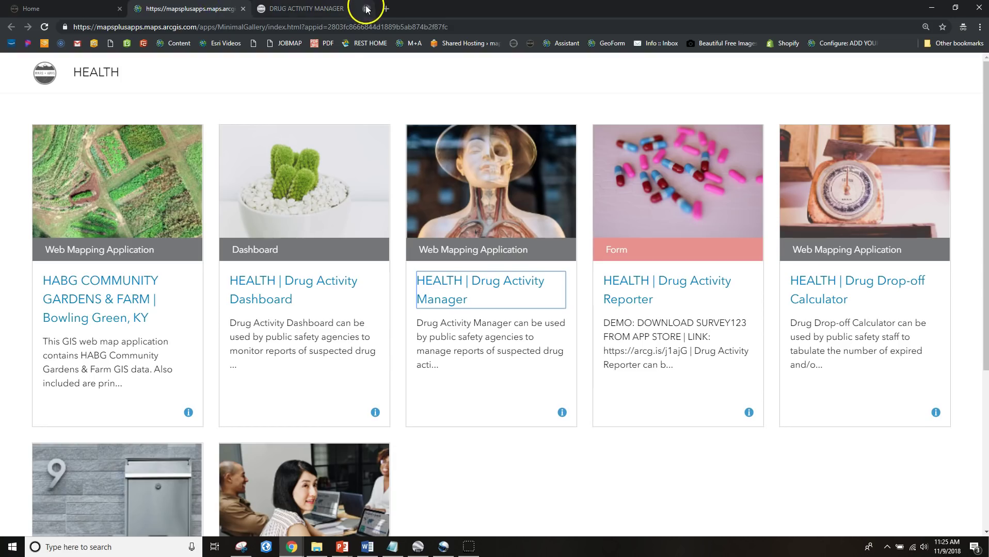
{"action": "left_click", "coordinate": [320, 284]}
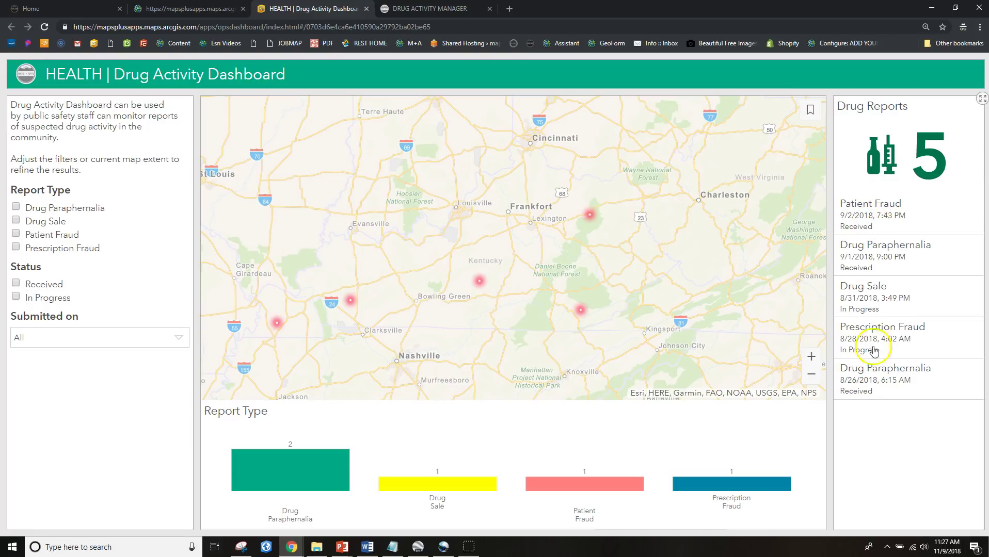
{"action": "left_click", "coordinate": [858, 398]}
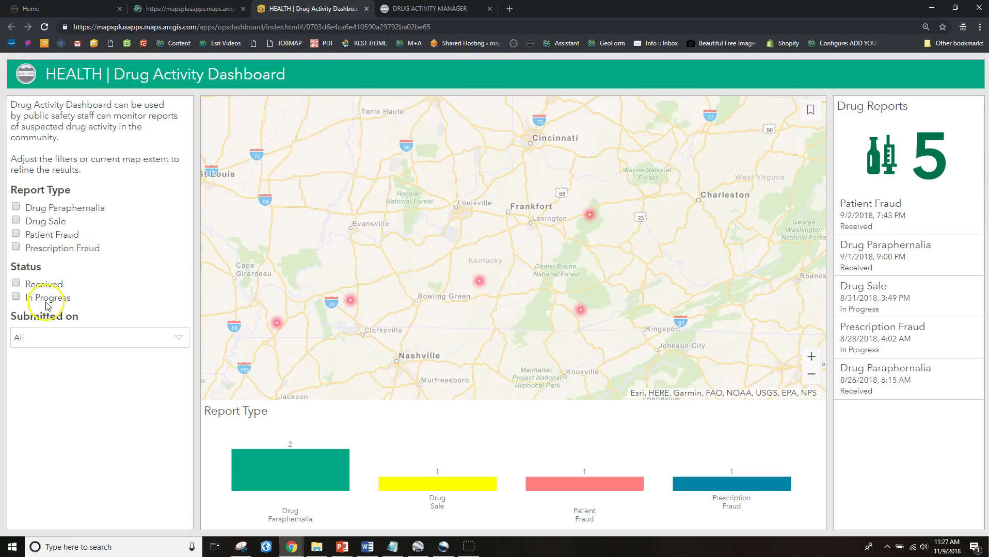
View the Submitted on options and filter the dashboard by In Progress and by Received status, clearing each filter
{"action": "left_click", "coordinate": [164, 337]}
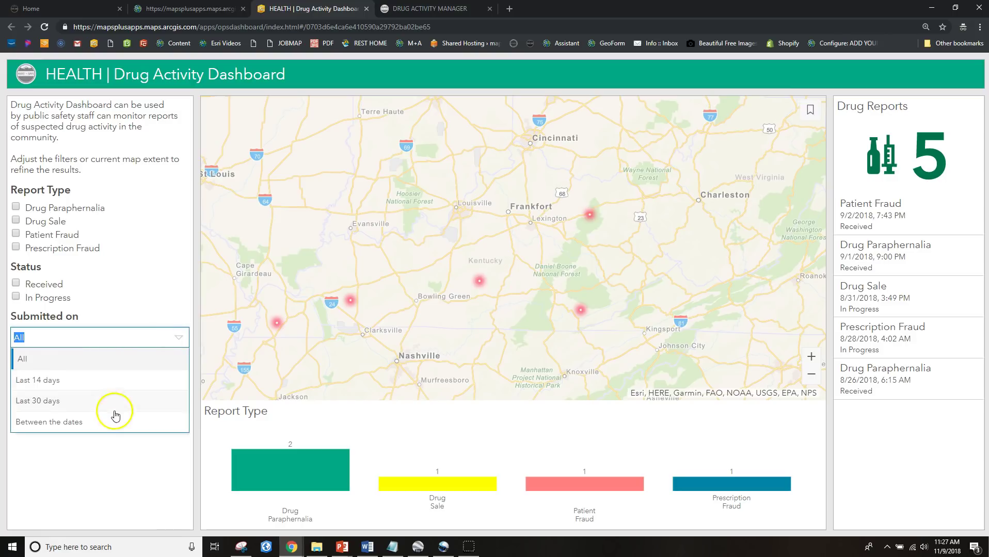
{"action": "left_click", "coordinate": [132, 303]}
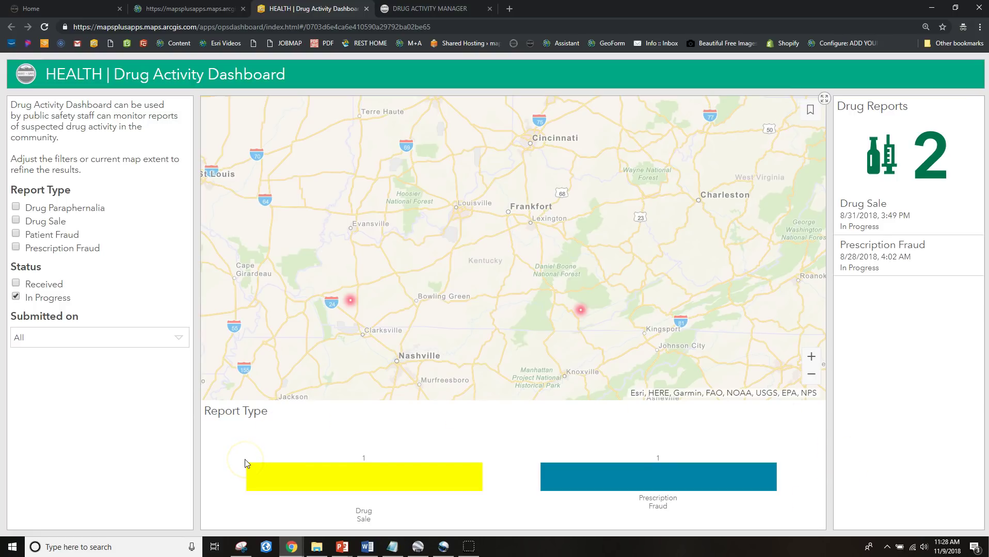
{"action": "left_click", "coordinate": [15, 297]}
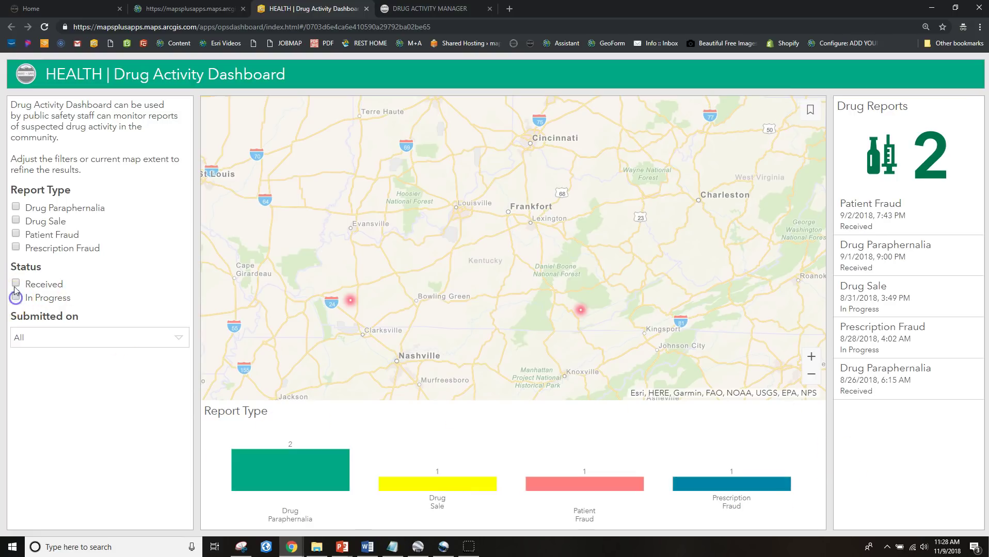
{"action": "left_click", "coordinate": [16, 284]}
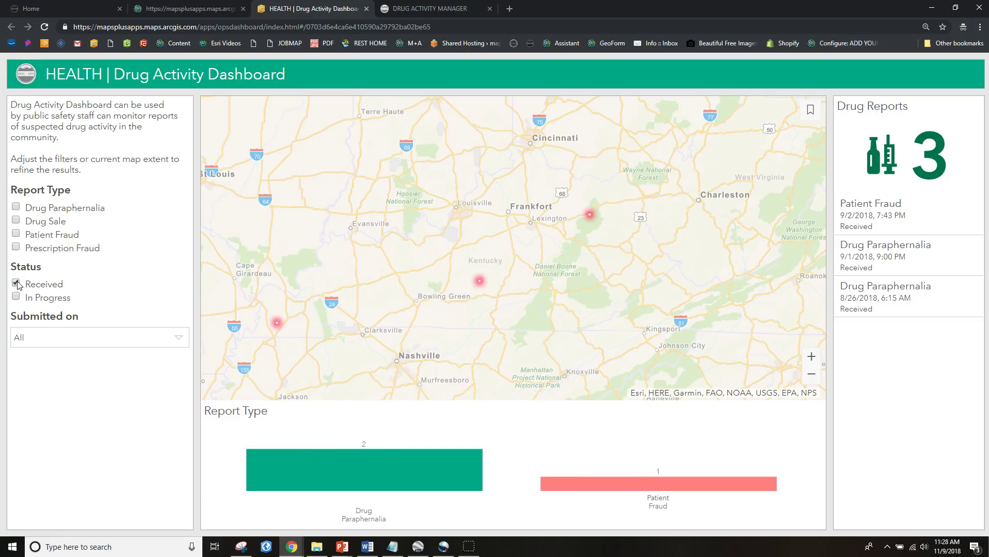
{"action": "left_click", "coordinate": [16, 283]}
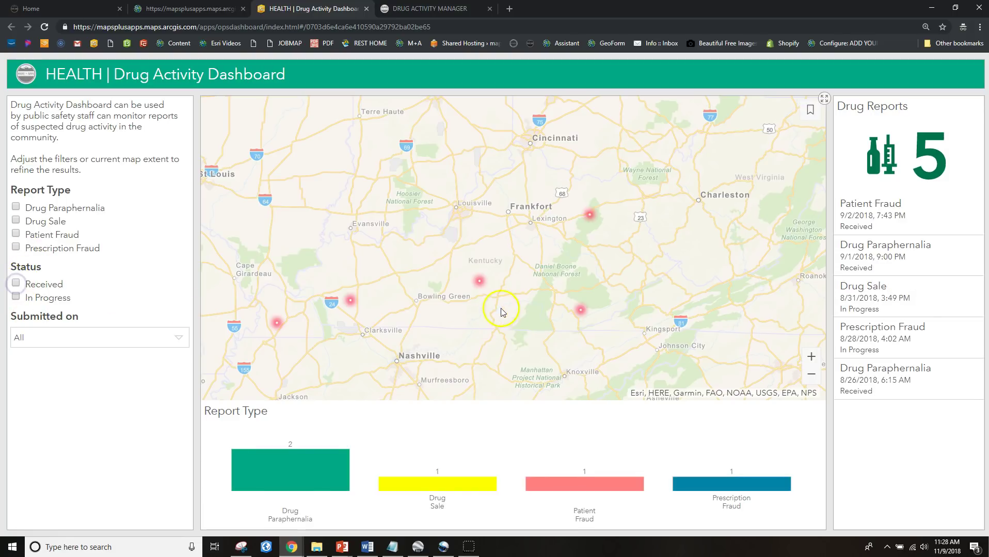
View the full details of the Patient Fraud report near Bowling Green on the dashboard map, and close its pop-up
{"action": "left_click", "coordinate": [480, 282]}
{"action": "left_click", "coordinate": [480, 379]}
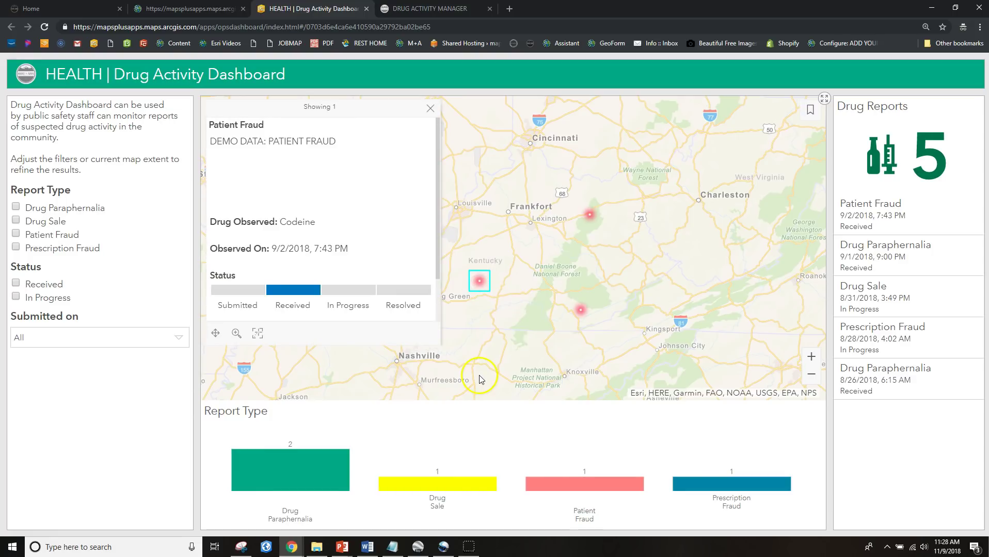
{"action": "left_click", "coordinate": [438, 177]}
{"action": "left_click_drag", "start_coordinate": [438, 177], "coordinate": [424, 236]}
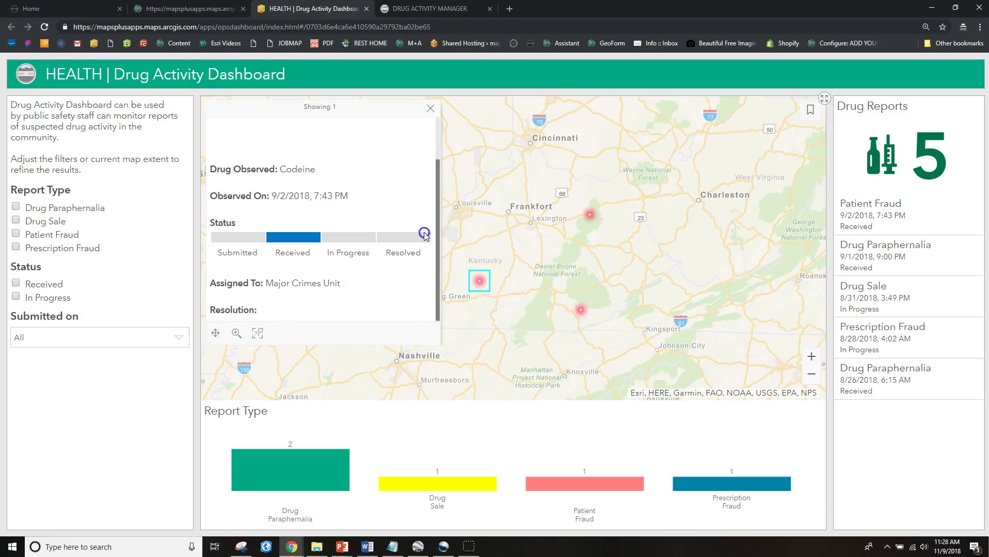
{"action": "left_click_drag", "start_coordinate": [424, 235], "coordinate": [430, 169]}
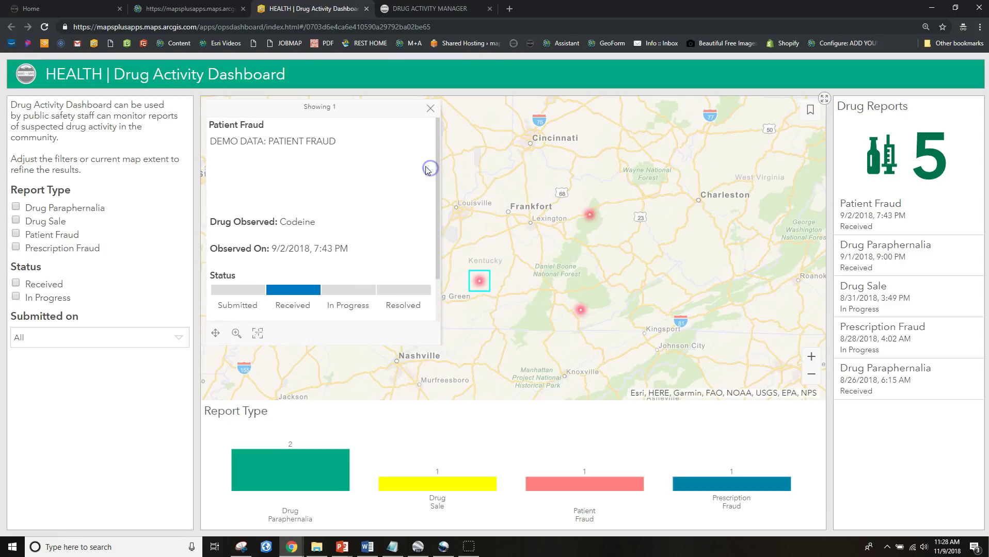
{"action": "left_click", "coordinate": [392, 166]}
{"action": "left_click", "coordinate": [431, 110]}
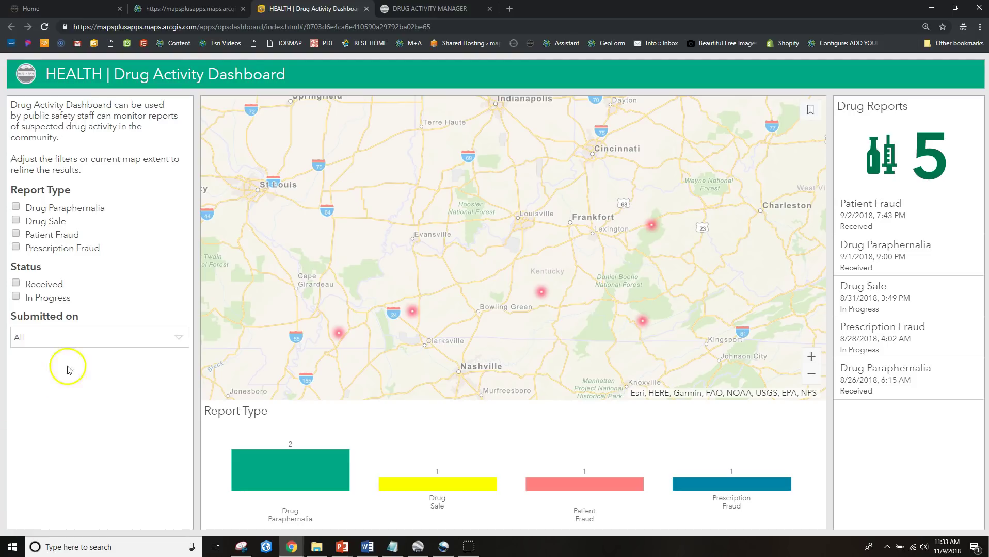
View the Drug Activity Reporter's overview page from the HEALTH gallery, and return to the MAPS + APPS home page
{"action": "left_click", "coordinate": [180, 8]}
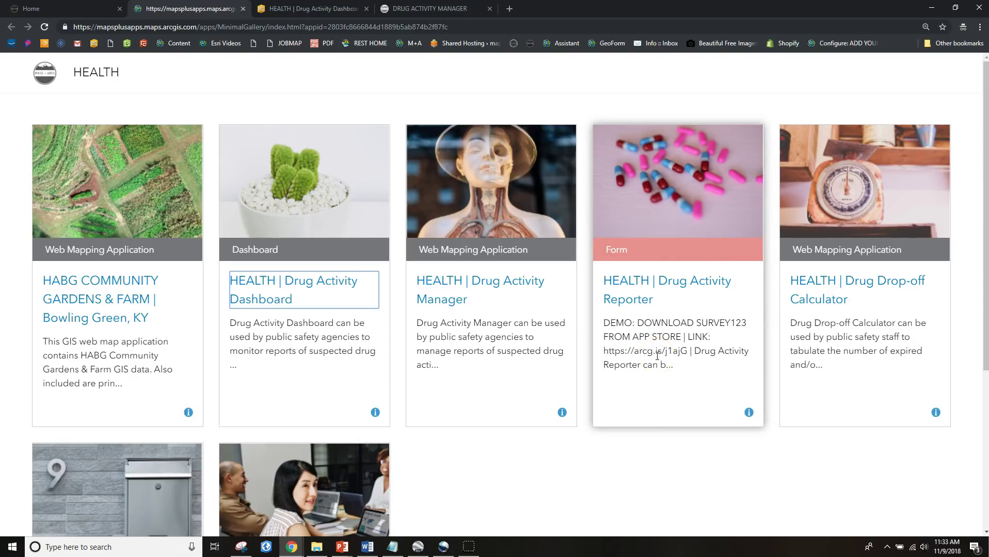
{"action": "left_click", "coordinate": [645, 295]}
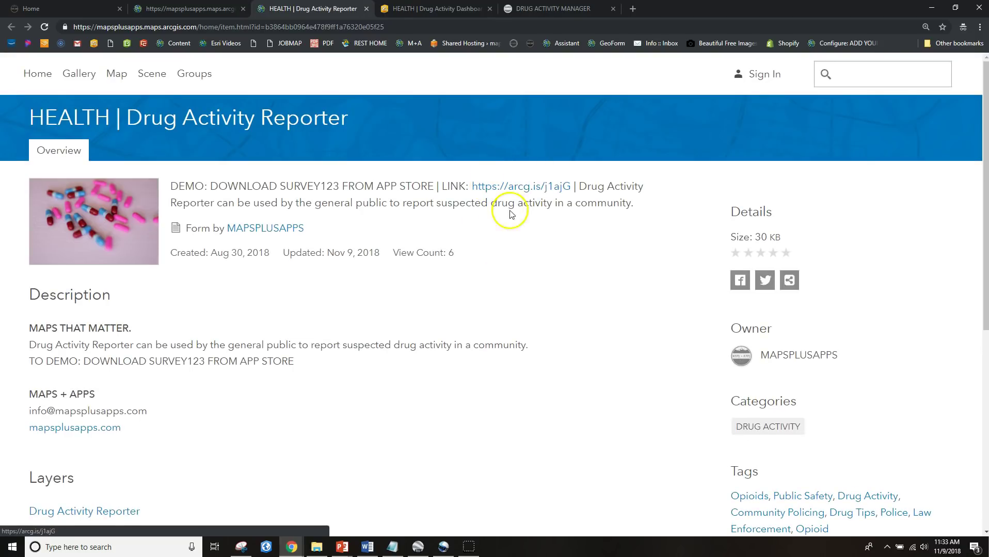
{"action": "left_click", "coordinate": [194, 9]}
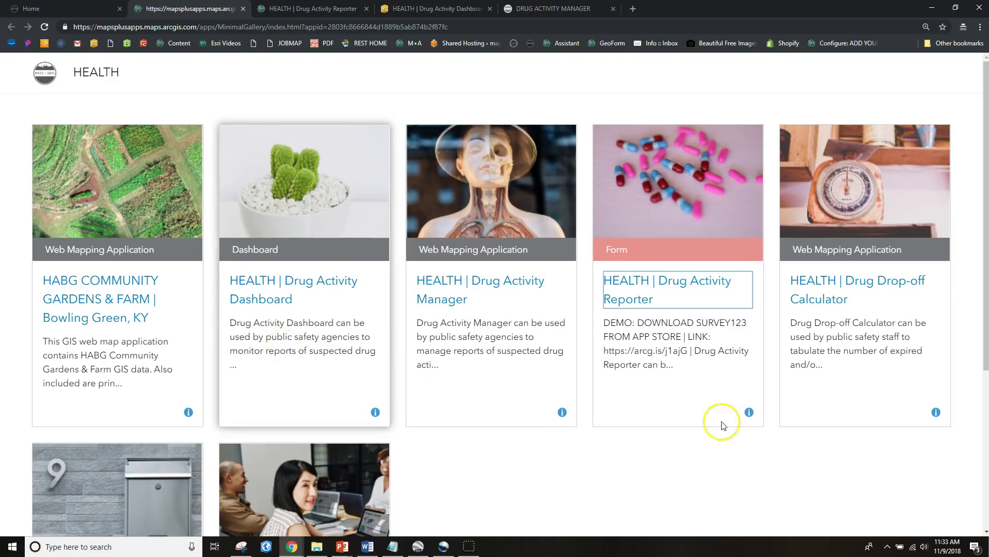
{"action": "left_click", "coordinate": [639, 416]}
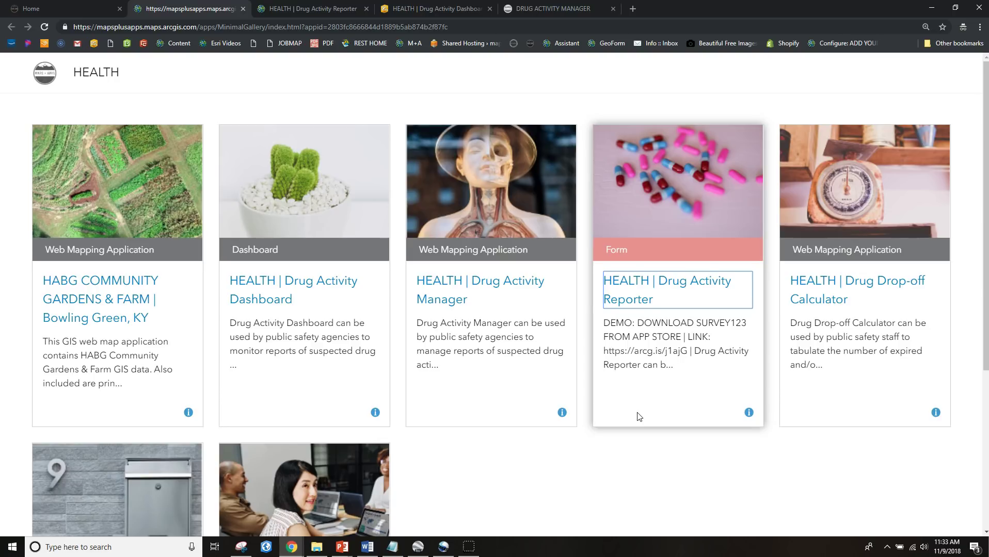
{"action": "key", "text": "ctrl+shift+Tab"}
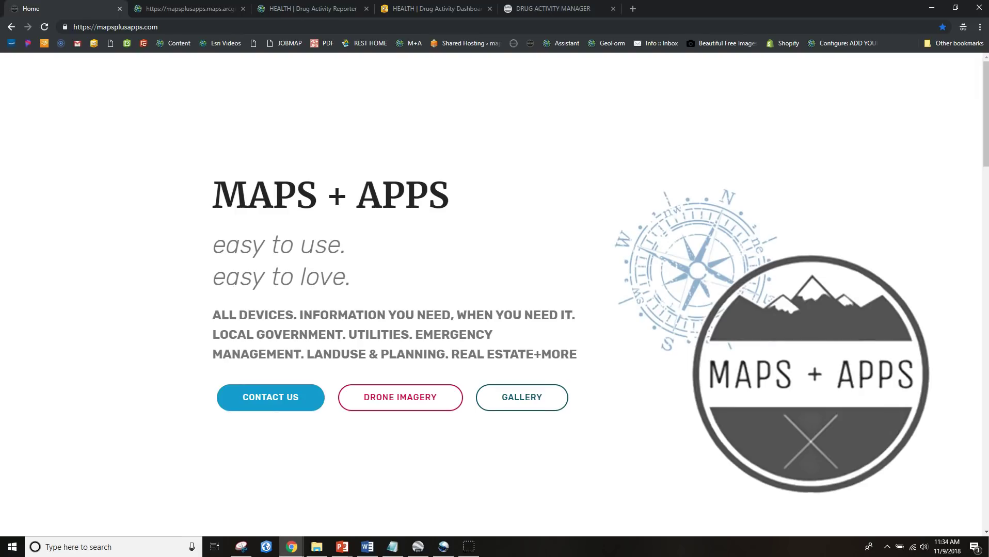